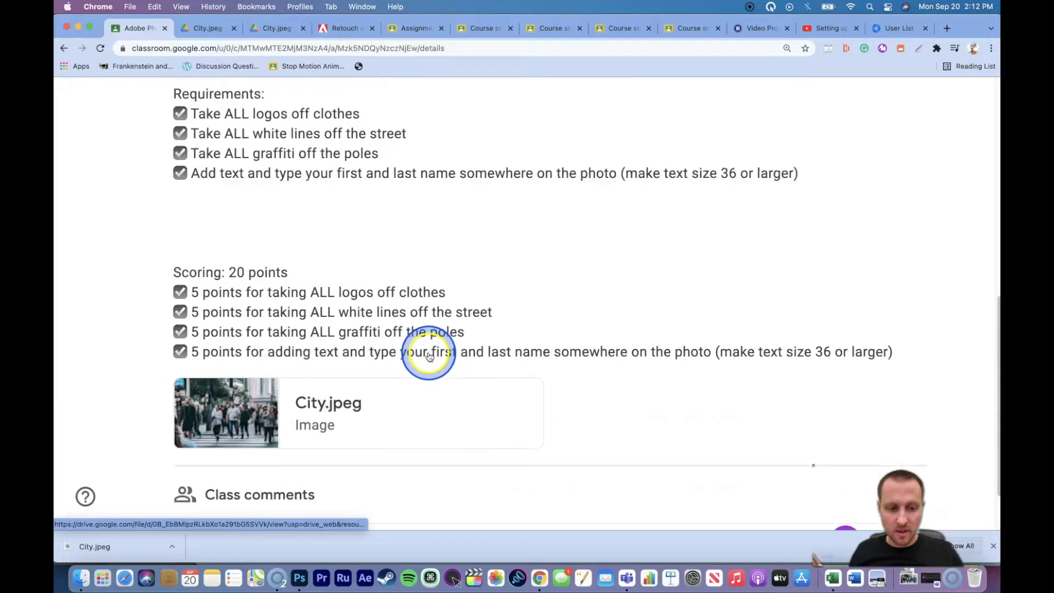
# Read the assignment's steps, from uploading the City photo and meeting the requirements to exporting it as a JPEG
pyautogui.scroll(-2, 426, 355)
pyautogui.scroll(-2, 426, 356)
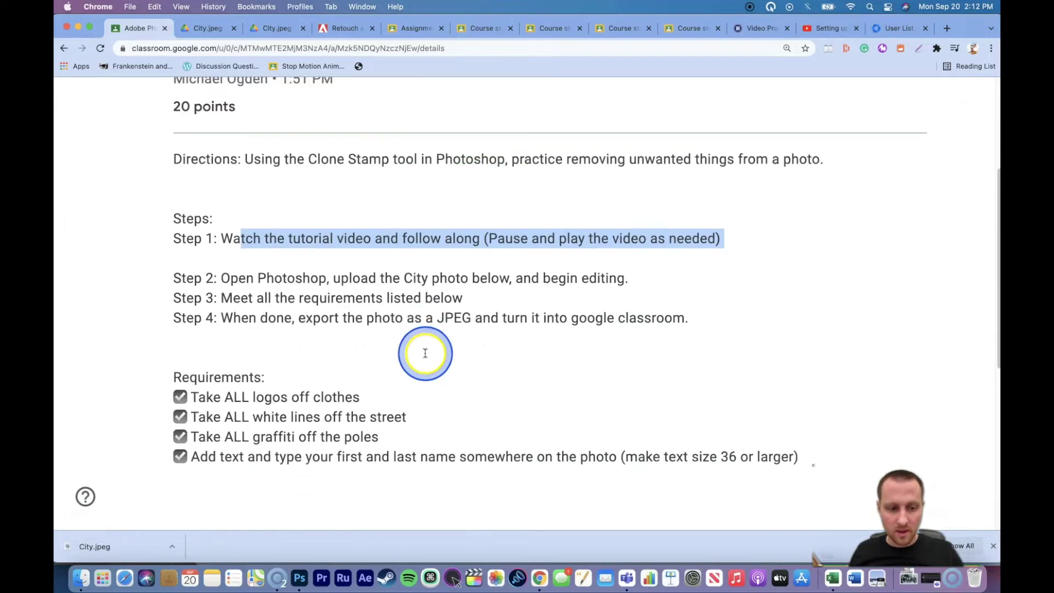
pyautogui.click(425, 353)
pyautogui.moveTo(246, 276); pyautogui.dragTo(491, 281)
pyautogui.click(353, 276)
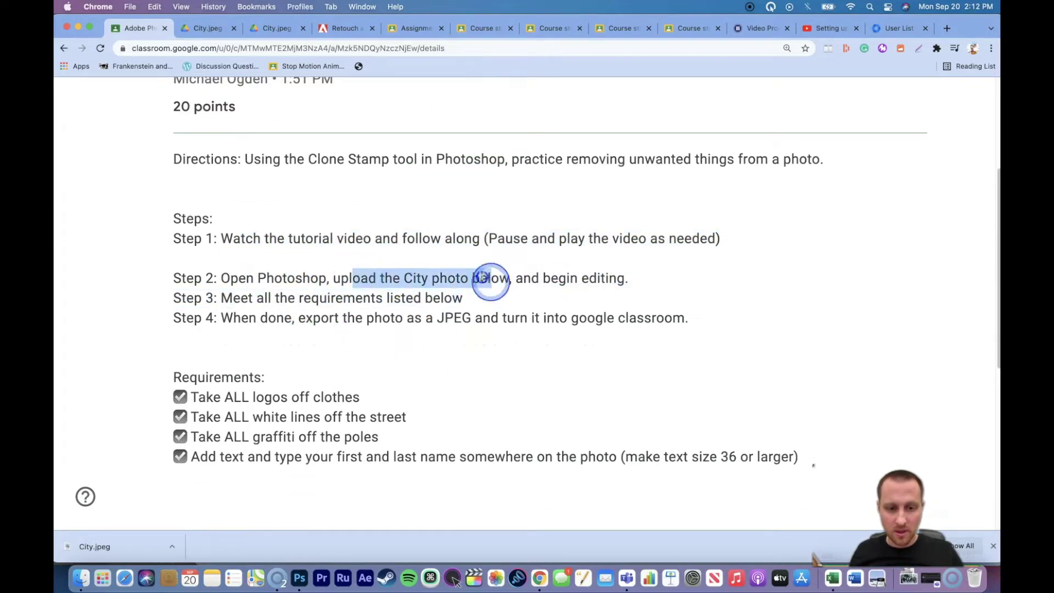
pyautogui.click(486, 270)
pyautogui.moveTo(413, 277); pyautogui.dragTo(630, 284)
pyautogui.click(483, 266)
pyautogui.click(518, 274)
pyautogui.click(280, 280)
pyautogui.moveTo(218, 297); pyautogui.dragTo(462, 319)
pyautogui.click(377, 332)
pyautogui.moveTo(223, 321); pyautogui.dragTo(617, 355)
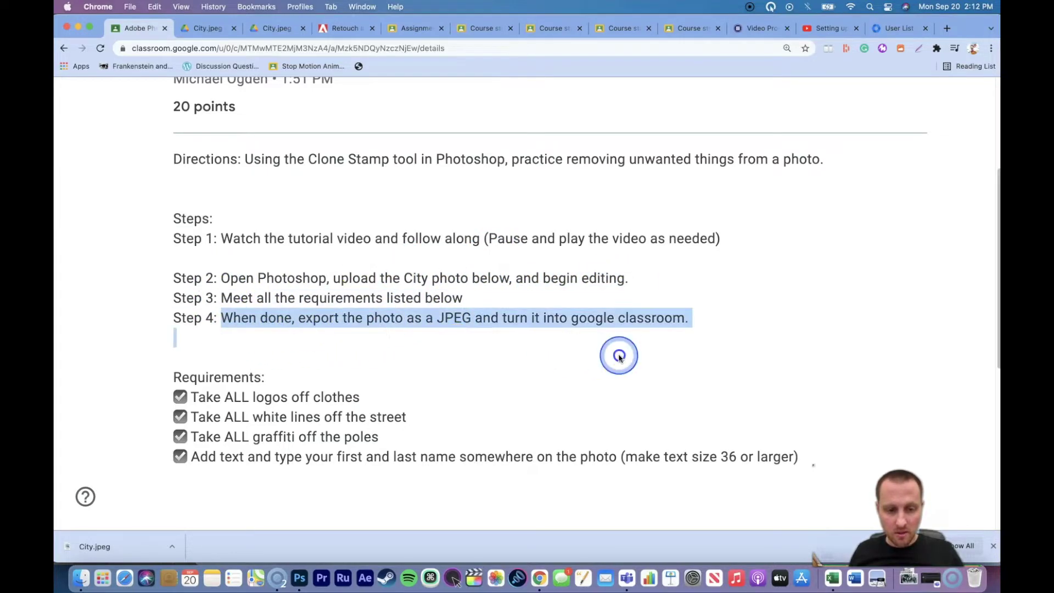
pyautogui.click(493, 347)
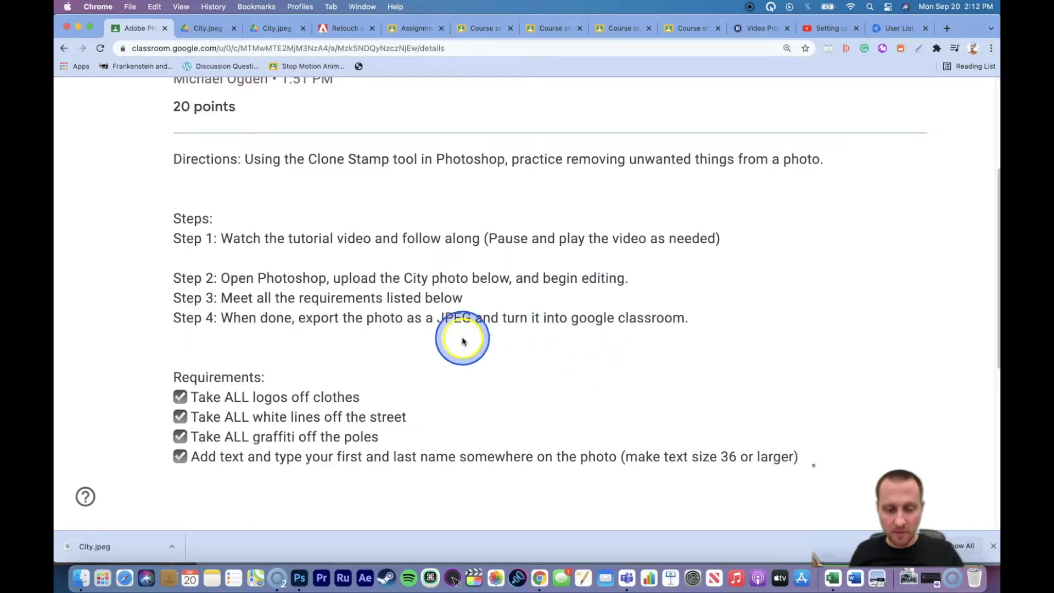
# Review the assignment's list of requirements and its 20-point scoring criteria
pyautogui.scroll(-1, 441, 364)
pyautogui.scroll(-2, 440, 366)
pyautogui.moveTo(169, 281); pyautogui.dragTo(442, 393)
pyautogui.scroll(-1, 431, 393)
pyautogui.scroll(-5, 421, 393)
pyautogui.moveTo(164, 275); pyautogui.dragTo(536, 372)
pyautogui.click(377, 358)
# Open the attached City.jpeg in its own window and download it
pyautogui.click(327, 404)
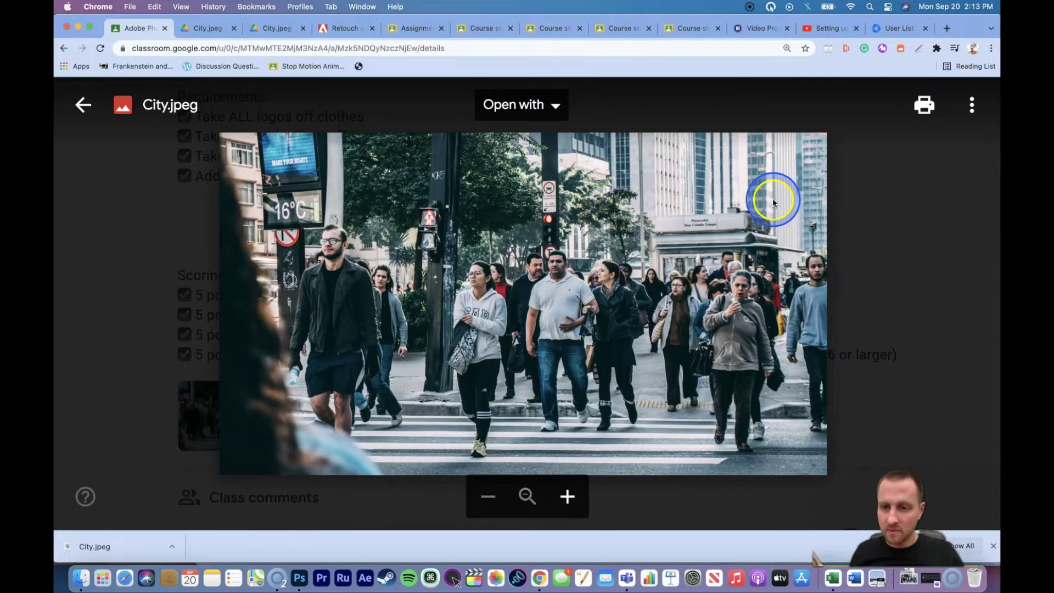
pyautogui.click(971, 105)
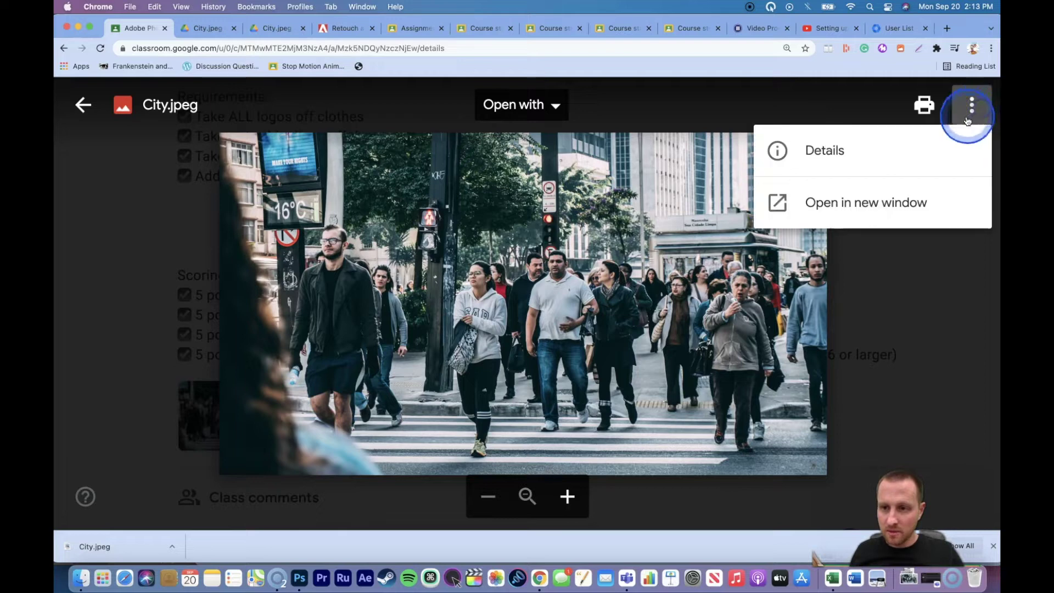
pyautogui.click(900, 208)
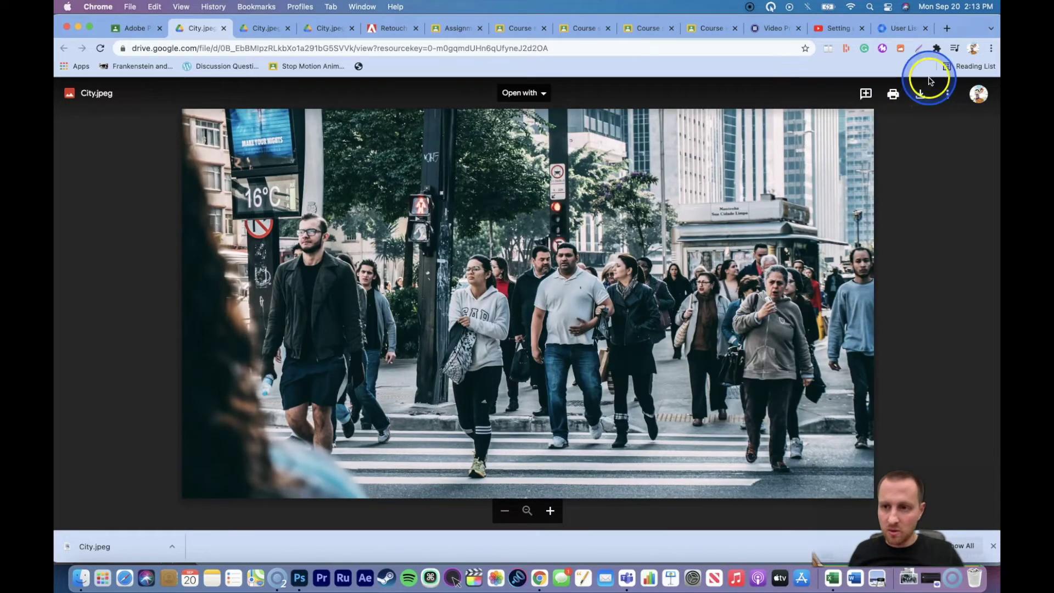
pyautogui.click(925, 95)
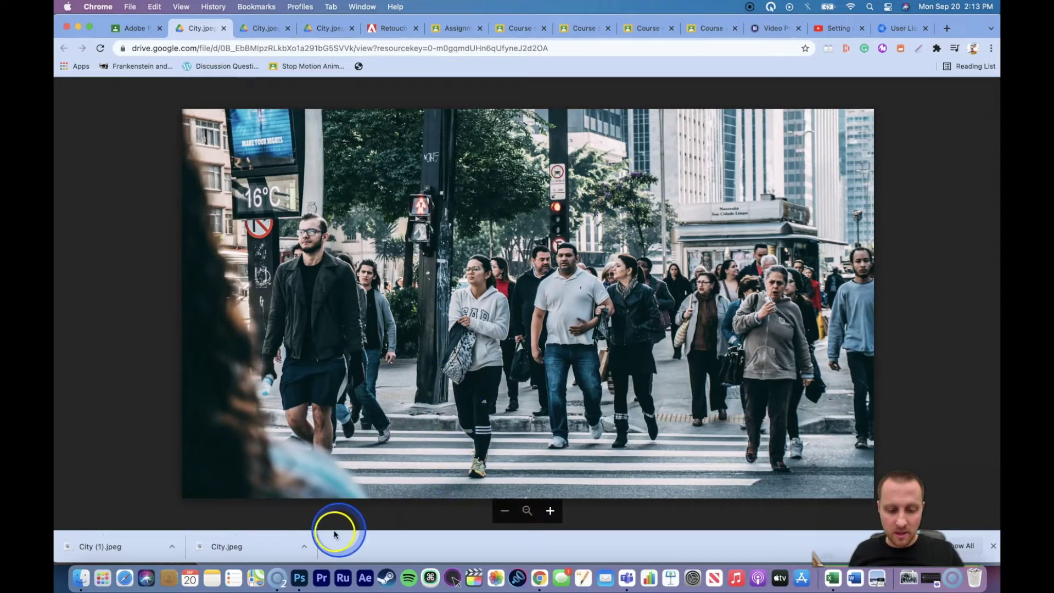
# Switch to Photoshop, open City.jpeg from the Downloads folder and collapse the Libraries panel
pyautogui.click(299, 577)
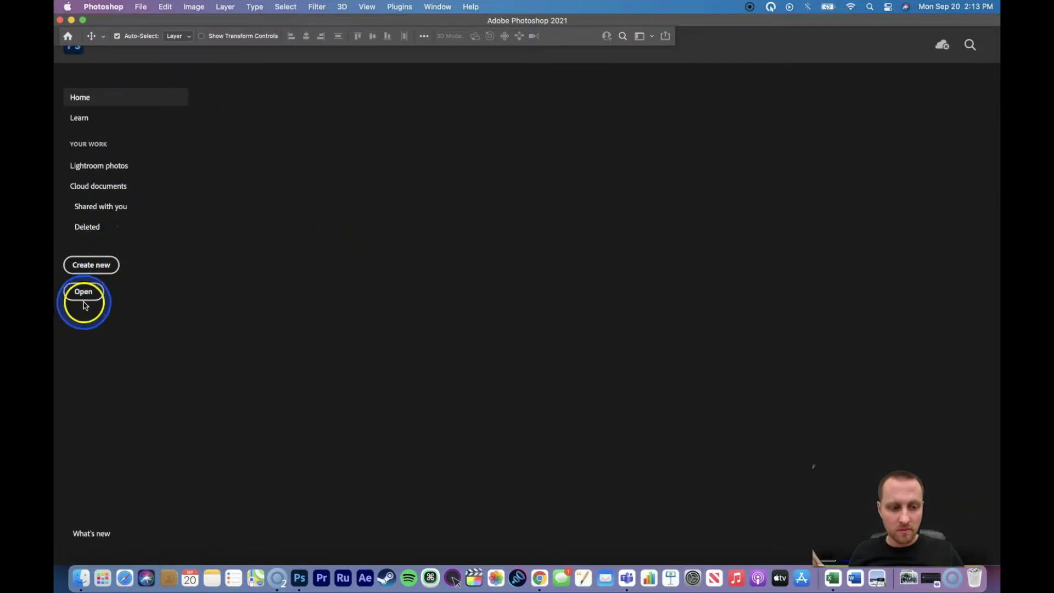
pyautogui.click(88, 295)
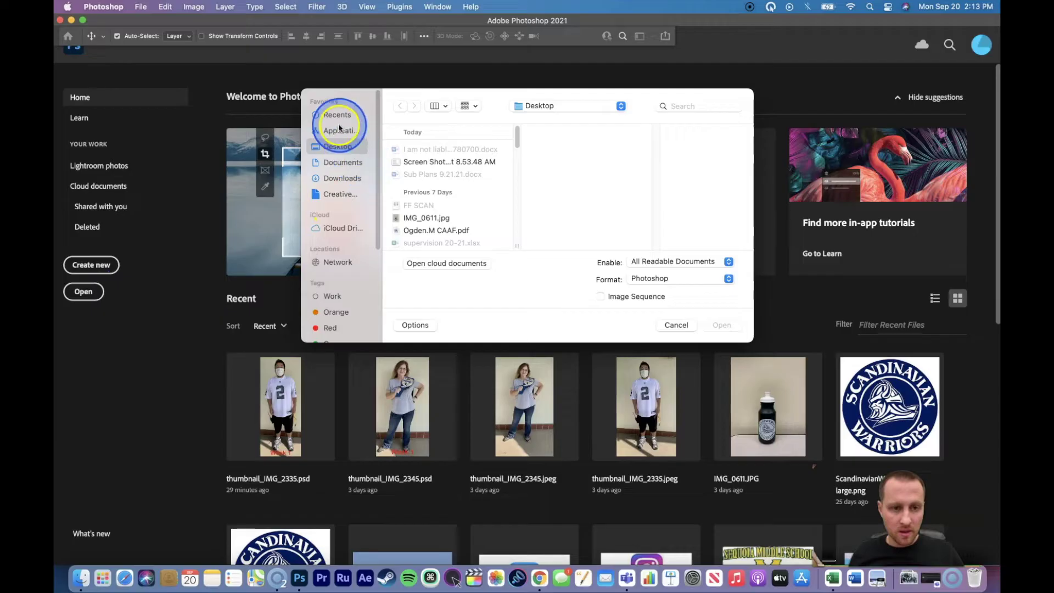
pyautogui.click(339, 130)
pyautogui.click(341, 178)
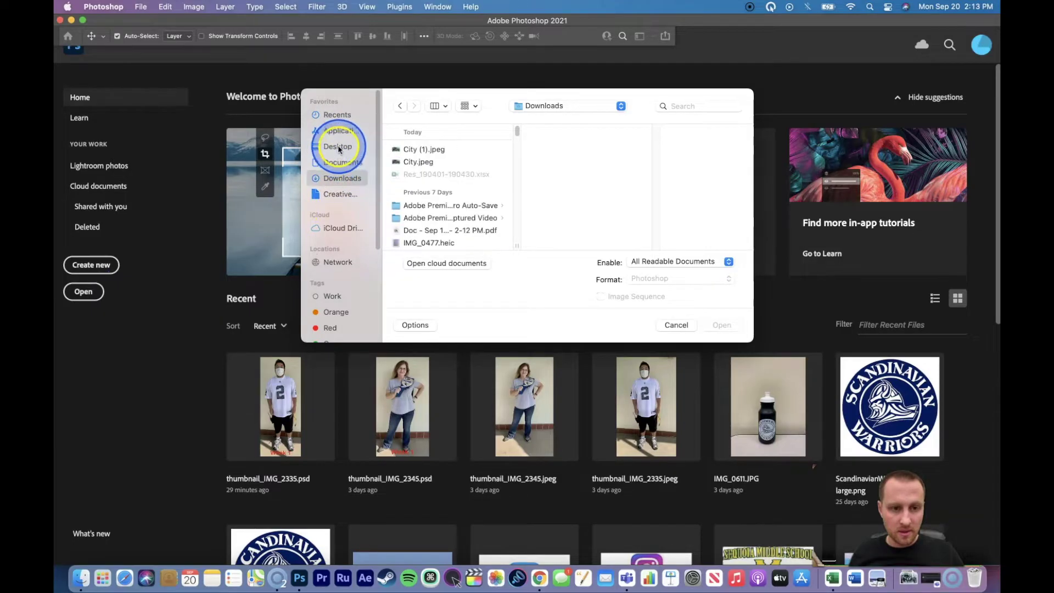
pyautogui.click(456, 166)
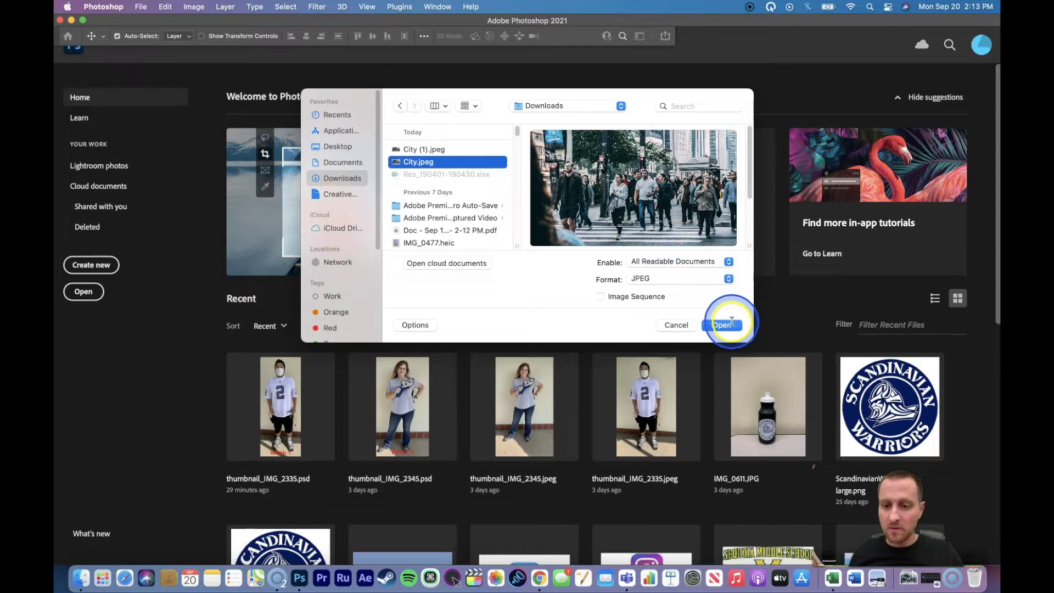
pyautogui.click(728, 325)
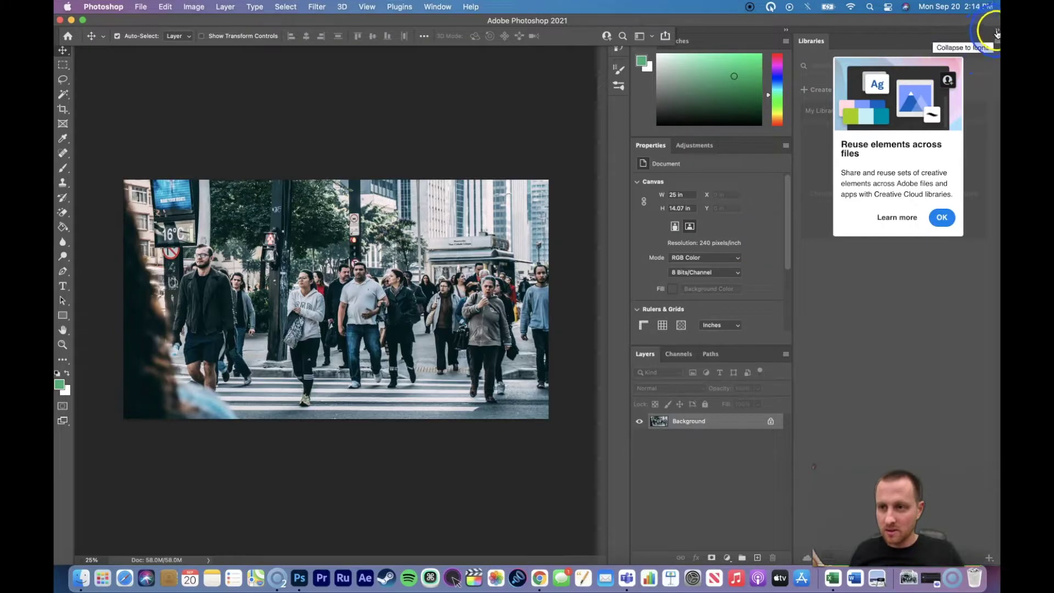
pyautogui.click(996, 33)
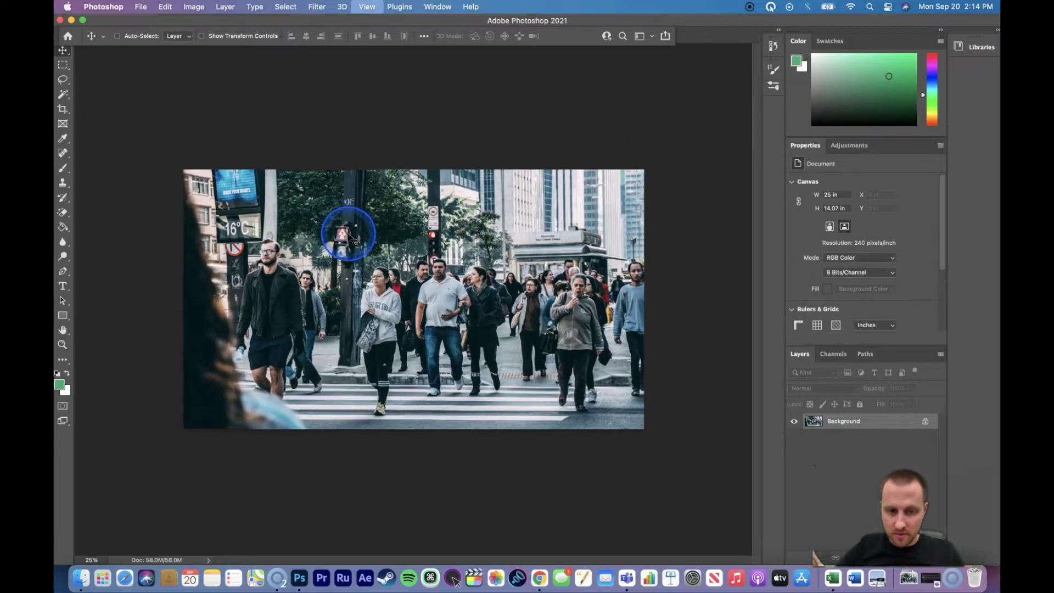
# Examine the street photo at several magnifications, from the whole scene to the pedestrians in the middle
pyautogui.press('super+equal')
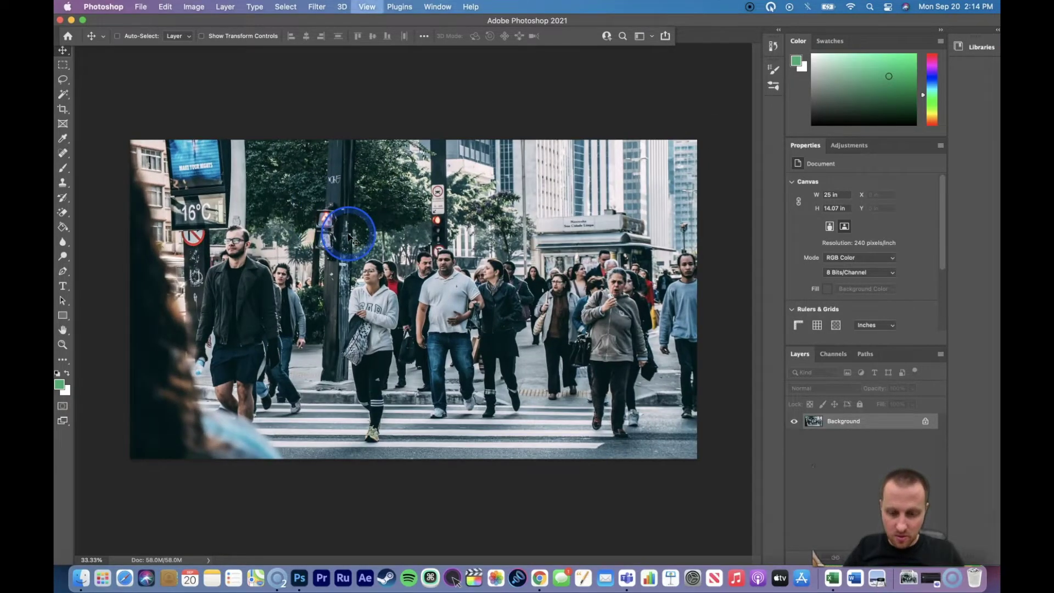
pyautogui.press('super+equal')
pyautogui.press('super+equal')
pyautogui.press('super+minus')
pyautogui.press('super+minus')
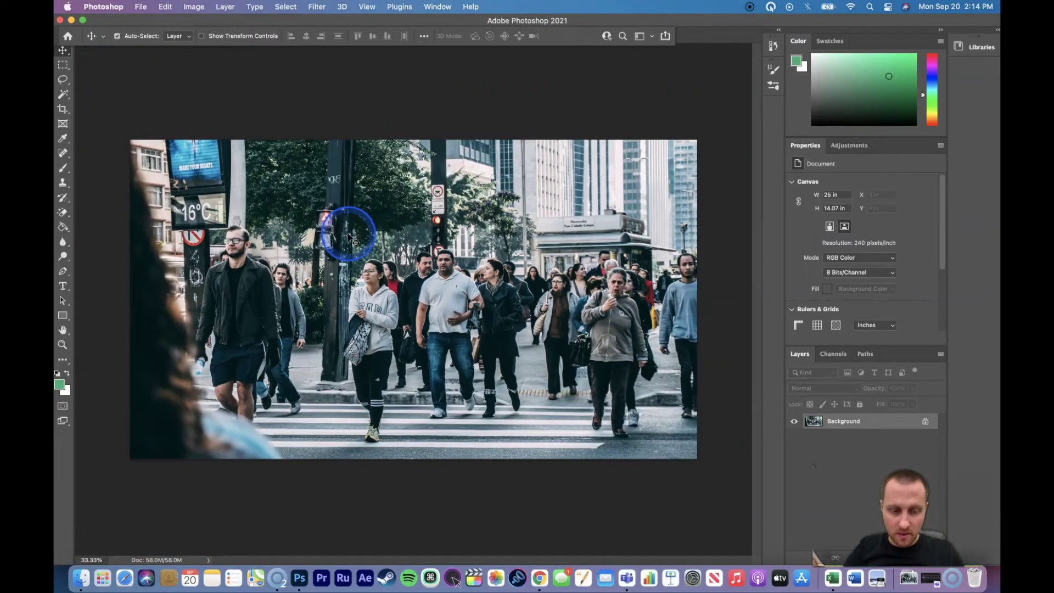
pyautogui.scroll(5, 379, 274)
pyautogui.scroll(-5, 378, 274)
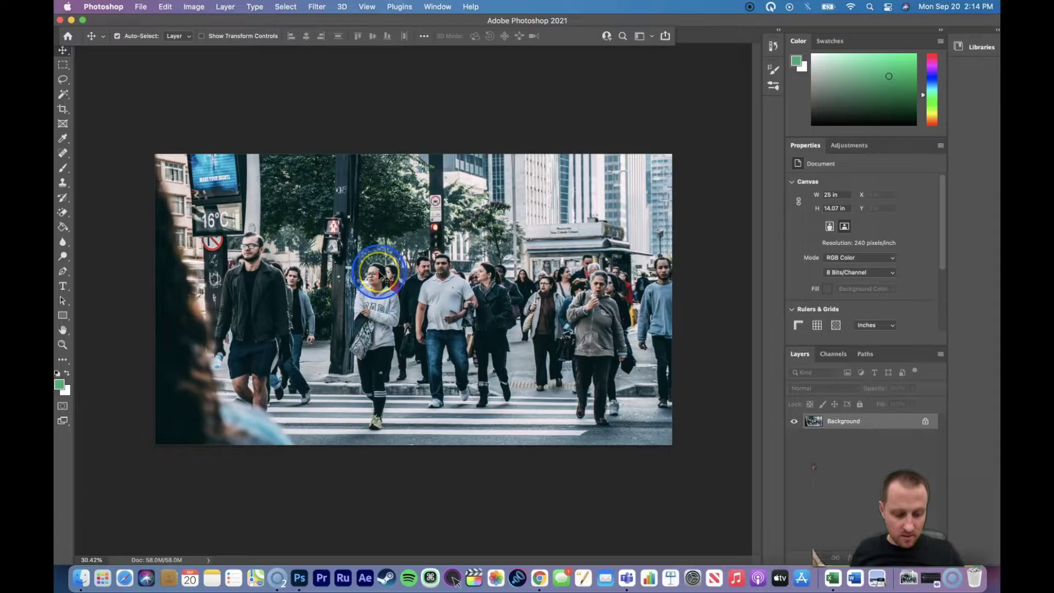
pyautogui.scroll(4, 381, 277)
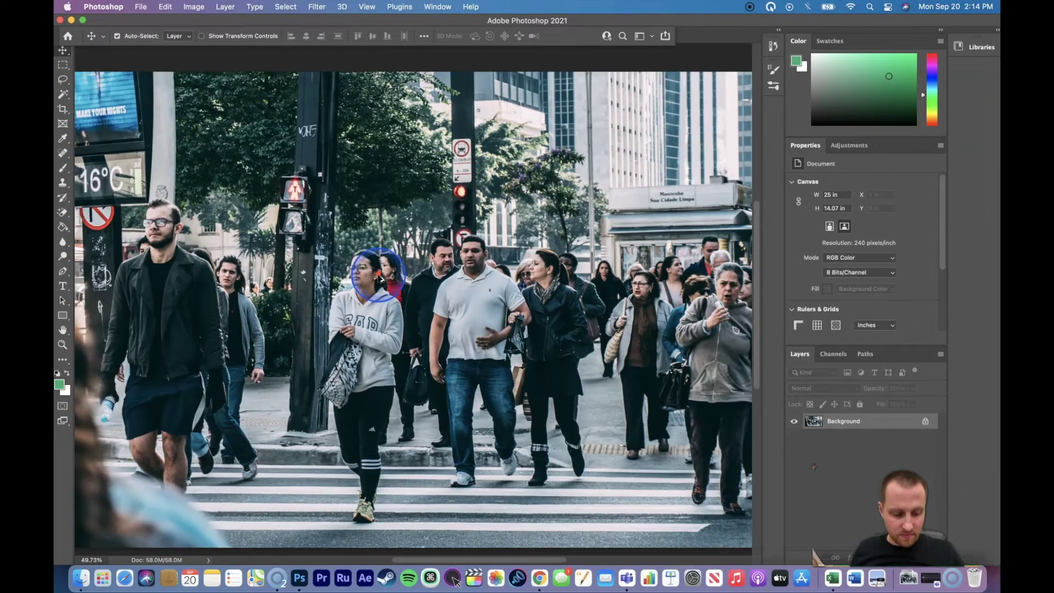
pyautogui.scroll(1, 382, 278)
pyautogui.scroll(-6, 381, 279)
pyautogui.scroll(6, 381, 280)
pyautogui.scroll(-3, 381, 283)
pyautogui.scroll(-2, 380, 283)
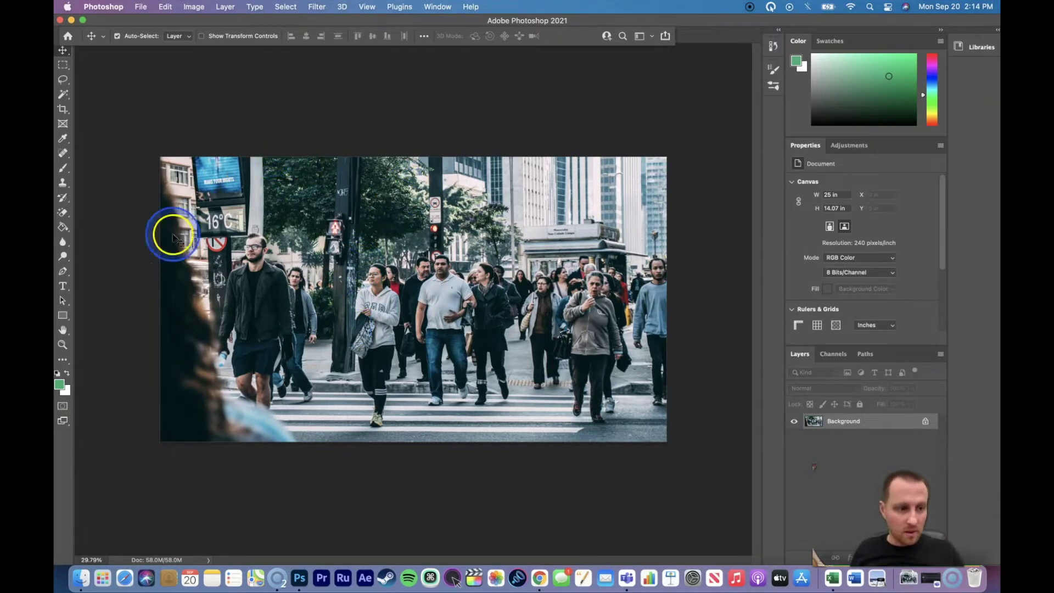
# Inspect the pedestrians up to 200% with the Zoom tool, zoom back out and fit the whole photo to the window
pyautogui.click(62, 344)
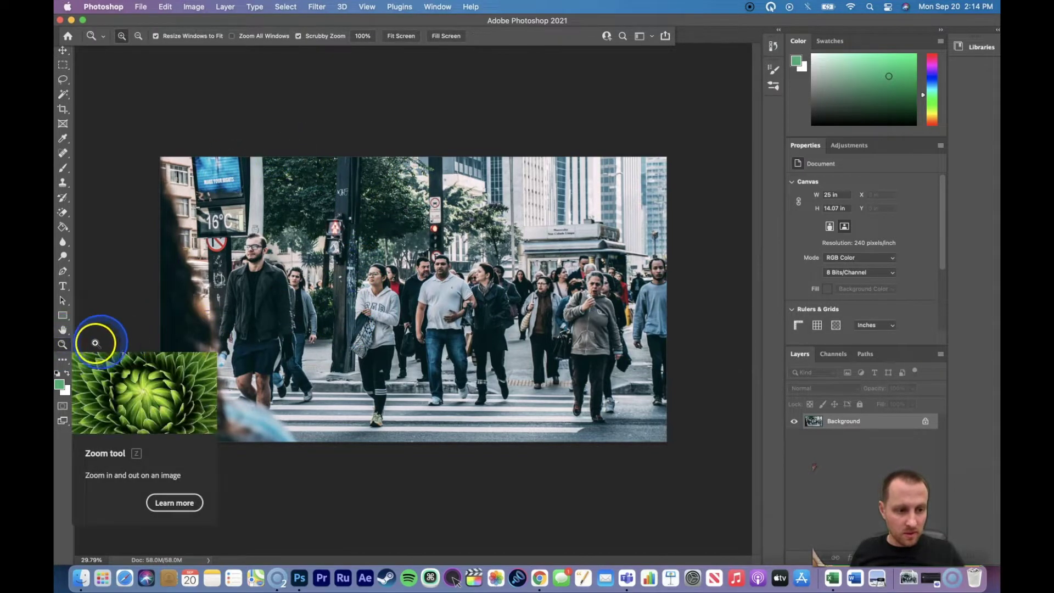
pyautogui.click(297, 330)
pyautogui.click(314, 329)
pyautogui.click(313, 329)
pyautogui.click(311, 330)
pyautogui.rightClick(310, 329)
pyautogui.click(286, 322)
pyautogui.click(284, 320)
pyautogui.rightClick(282, 318)
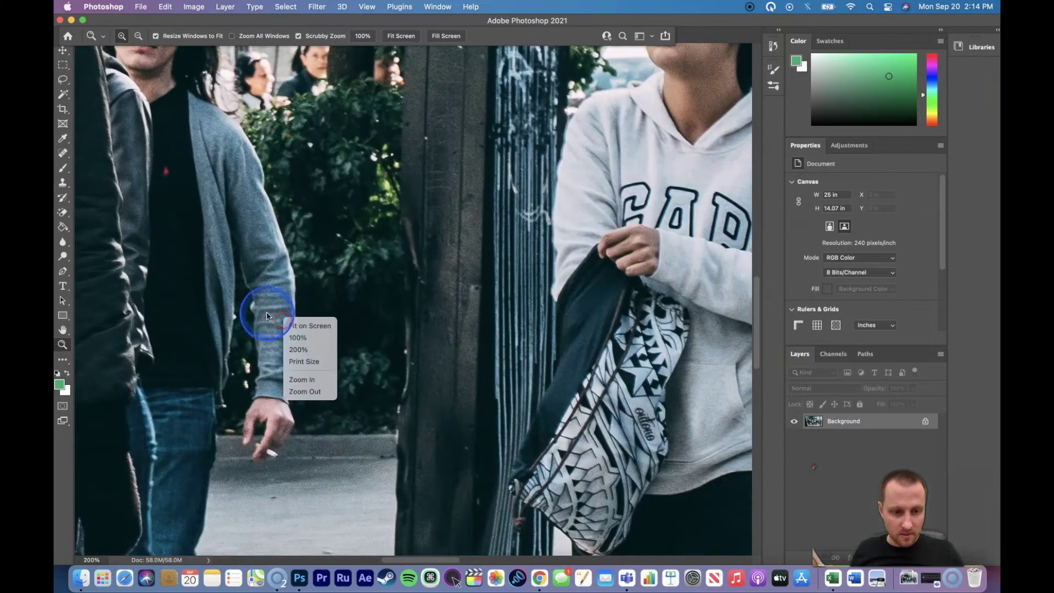
pyautogui.click(260, 310)
pyautogui.scroll(-1, 260, 309)
pyautogui.keyDown('alt'); pyautogui.click(261, 309); pyautogui.keyUp('alt')
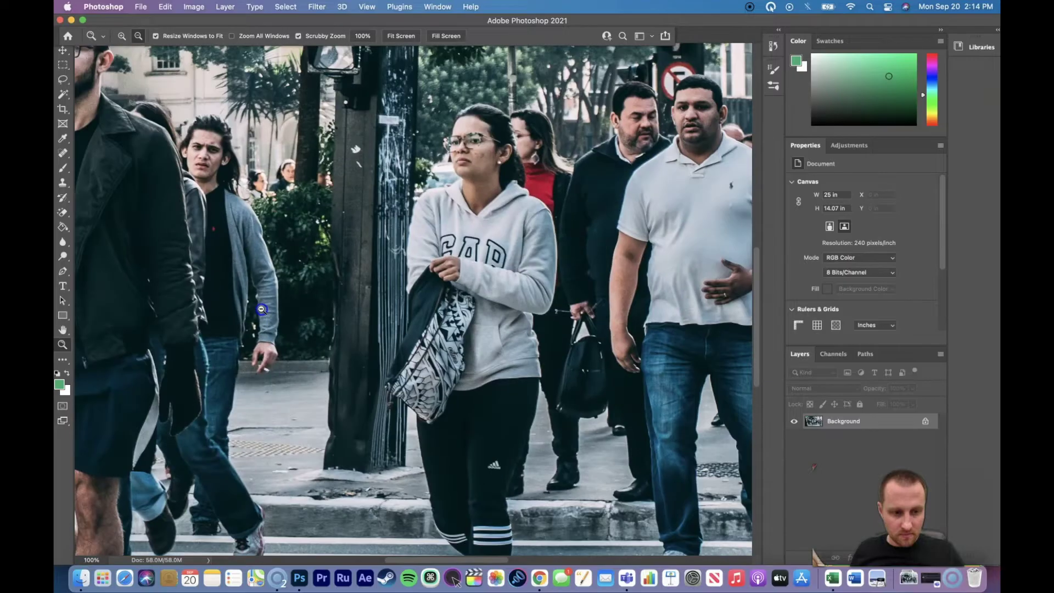
pyautogui.keyDown('alt'); pyautogui.click(262, 309); pyautogui.keyUp('alt')
pyautogui.keyDown('alt'); pyautogui.click(261, 309); pyautogui.keyUp('alt')
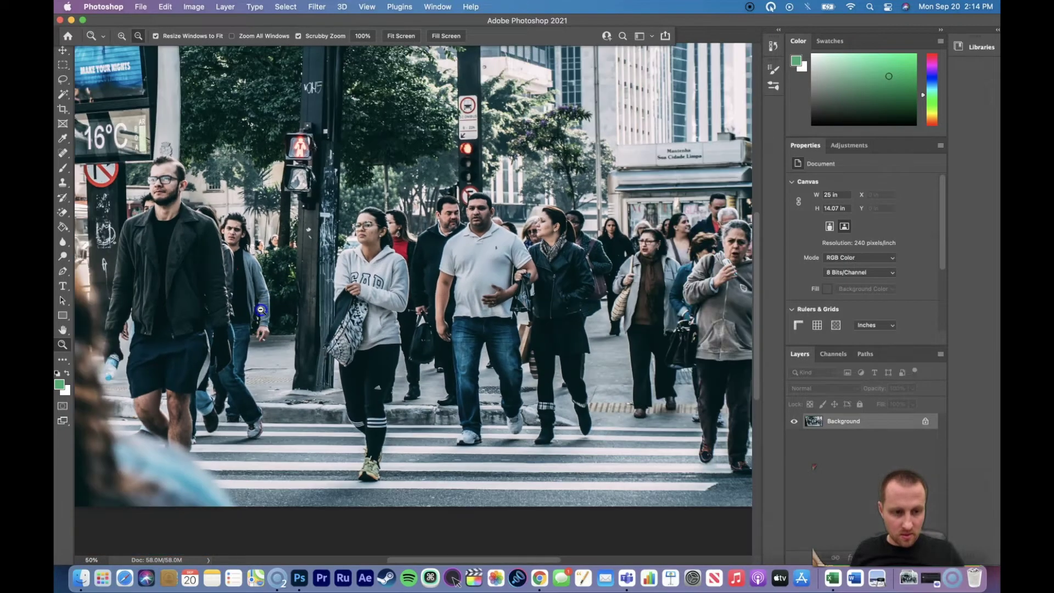
pyautogui.keyDown('alt'); pyautogui.click(262, 307); pyautogui.keyUp('alt')
pyautogui.keyDown('alt'); pyautogui.click(292, 288); pyautogui.keyUp('alt')
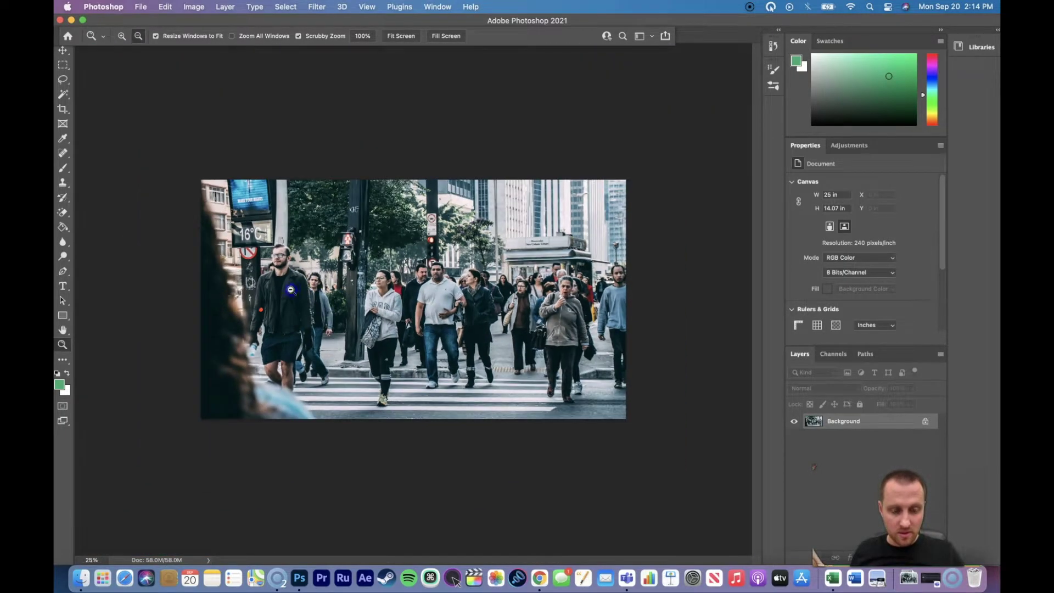
pyautogui.keyDown('alt'); pyautogui.click(290, 290); pyautogui.keyUp('alt')
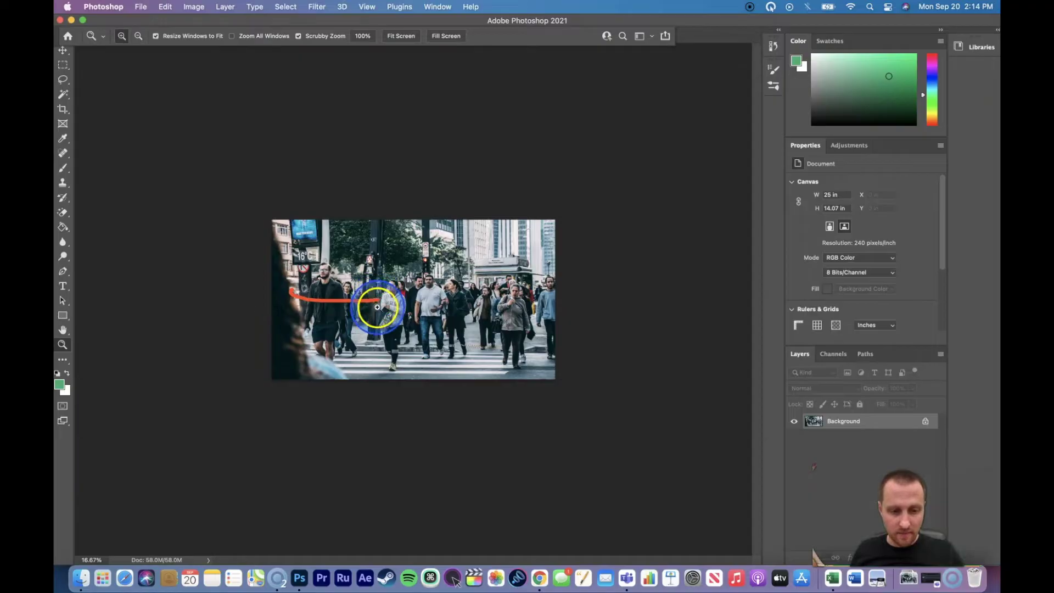
pyautogui.press('super+0')
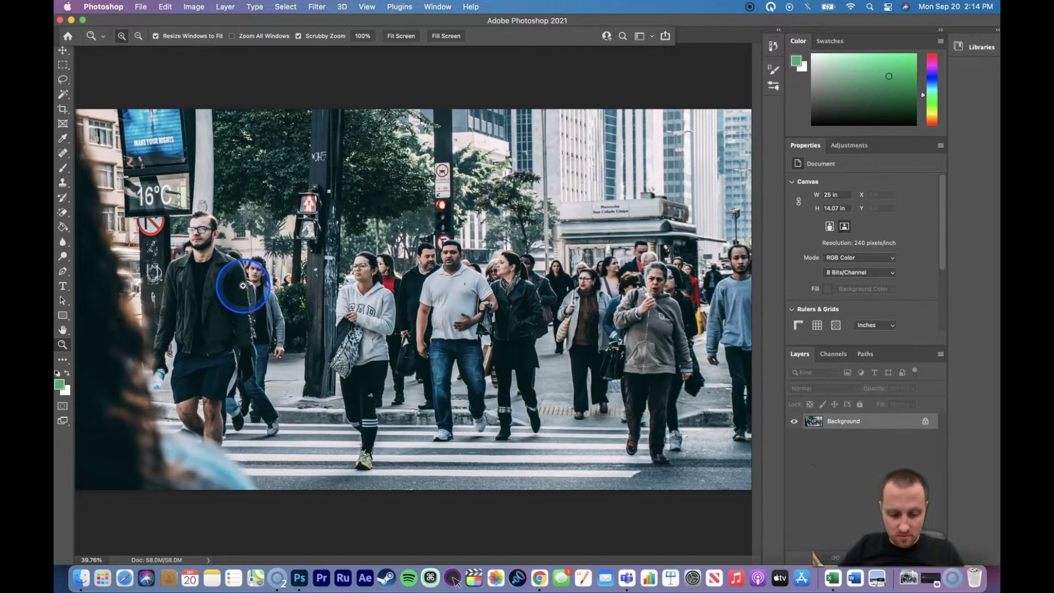
# View the photo at 50% and pan across it with the Hand tool to examine the poles, clothing and crosswalk
pyautogui.press('super+plus')
pyautogui.press('super+plus')
pyautogui.press('super+minus')
pyautogui.press('super+minus')
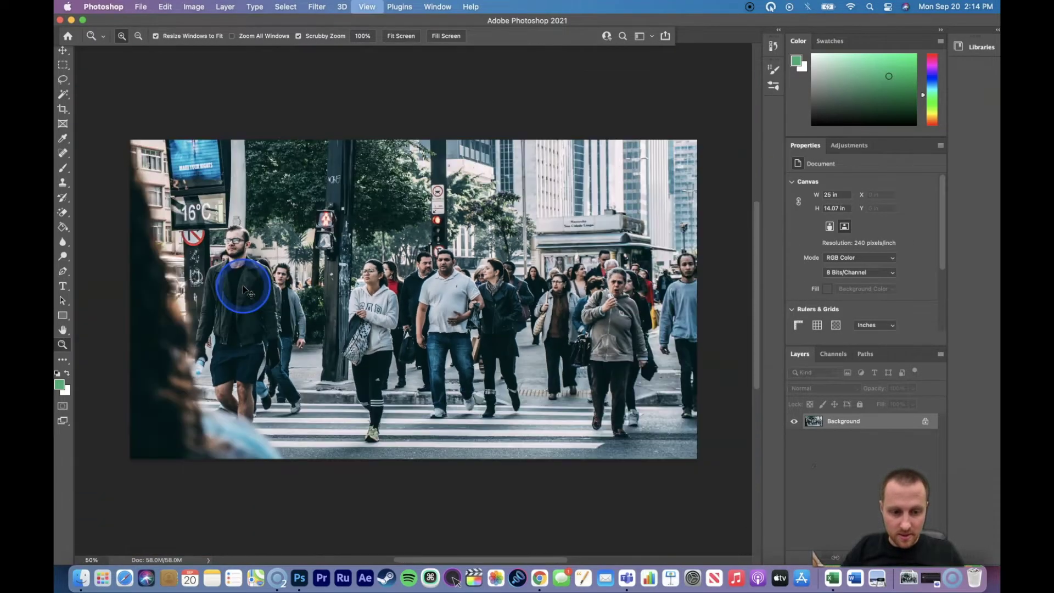
pyautogui.press('super+plus')
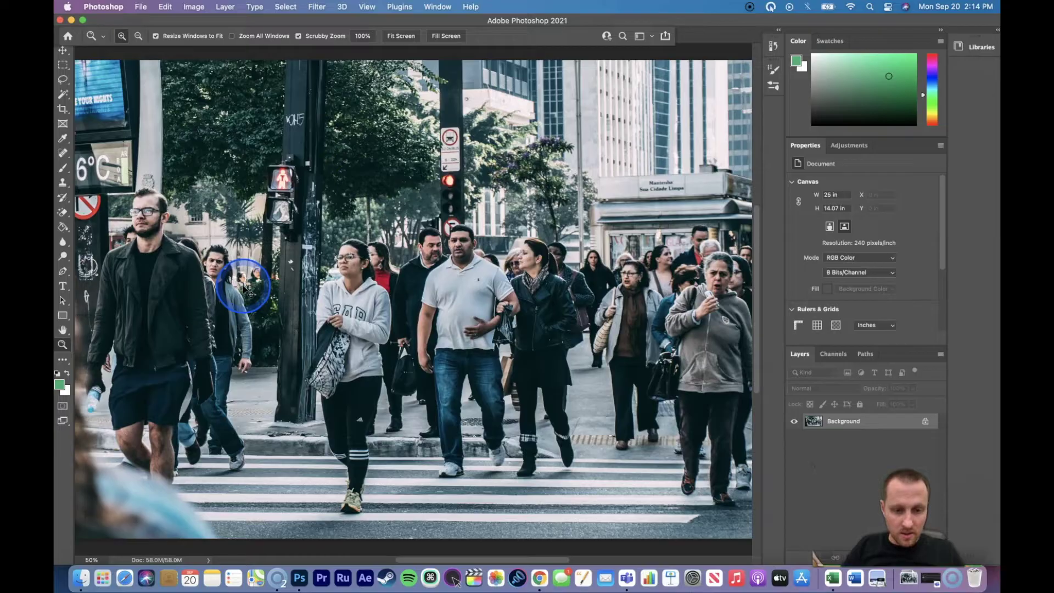
pyautogui.click(64, 330)
pyautogui.moveTo(452, 488); pyautogui.dragTo(463, 454)
pyautogui.moveTo(395, 443); pyautogui.dragTo(452, 456)
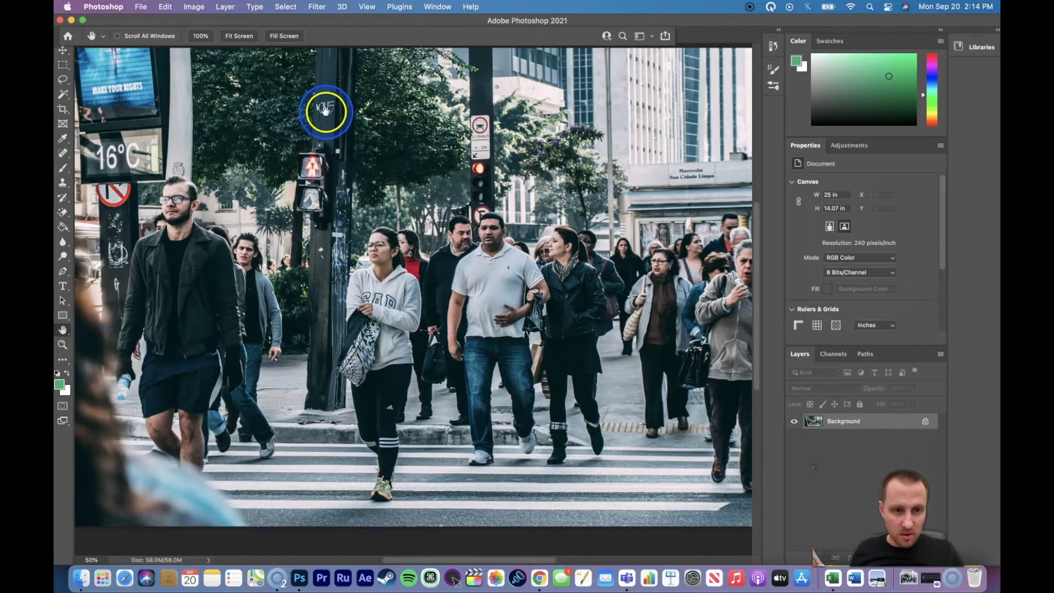
pyautogui.scroll(-3, 365, 214)
pyautogui.hscroll(4, 365, 214)
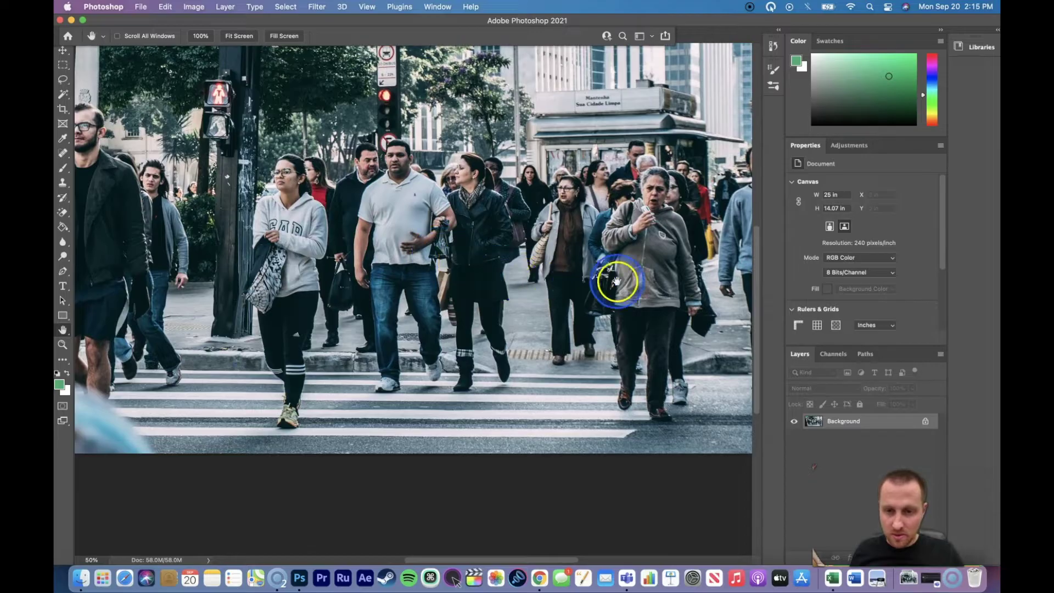
pyautogui.moveTo(616, 282); pyautogui.dragTo(534, 299)
pyautogui.moveTo(560, 258); pyautogui.dragTo(503, 259)
pyautogui.moveTo(431, 311); pyautogui.dragTo(534, 341)
pyautogui.moveTo(466, 305); pyautogui.dragTo(514, 314)
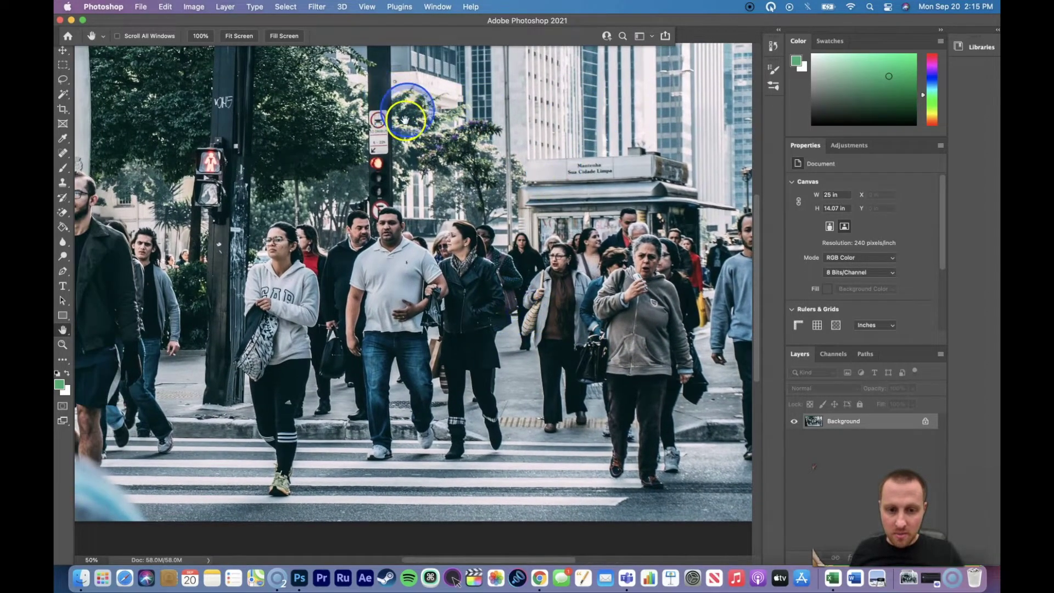
pyautogui.moveTo(287, 205); pyautogui.dragTo(352, 209)
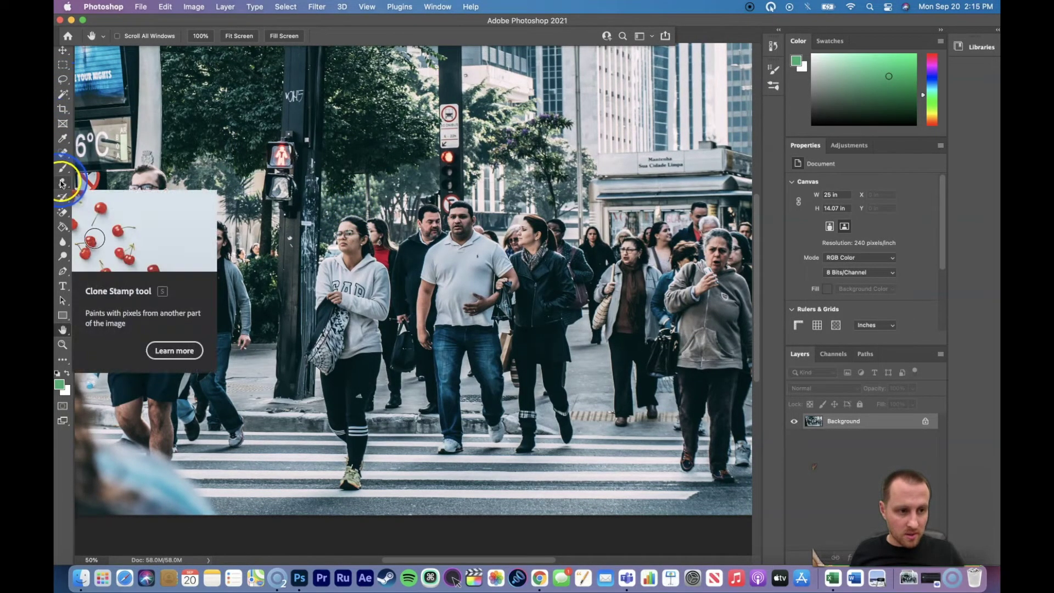
# Use the Clone Stamp tool to cover most of the letter G on the woman's GAP hoodie with plain fabric sampled above it
pyautogui.click(63, 183)
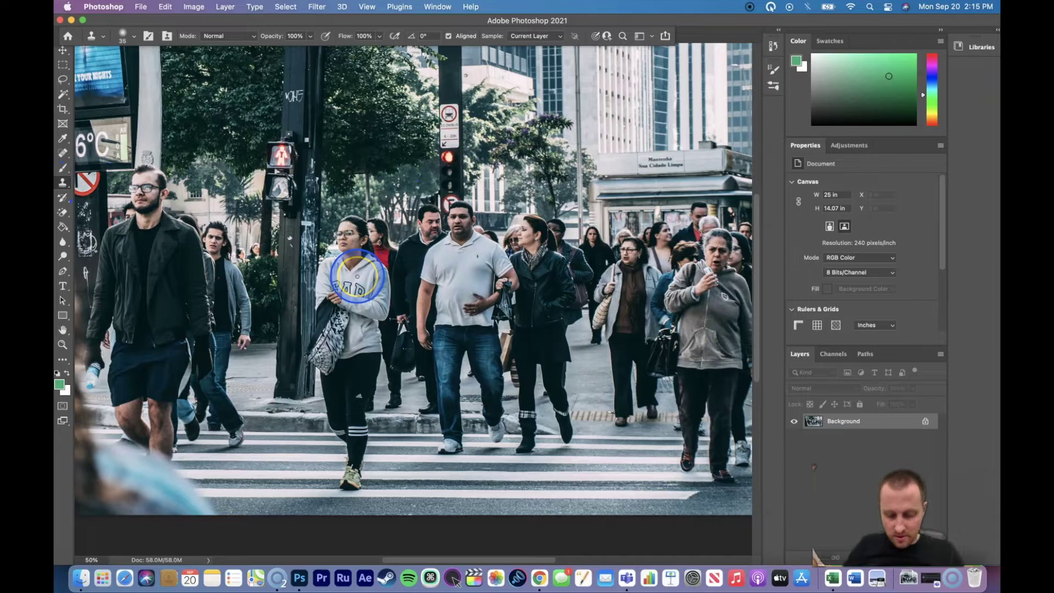
pyautogui.scroll(4, 357, 277)
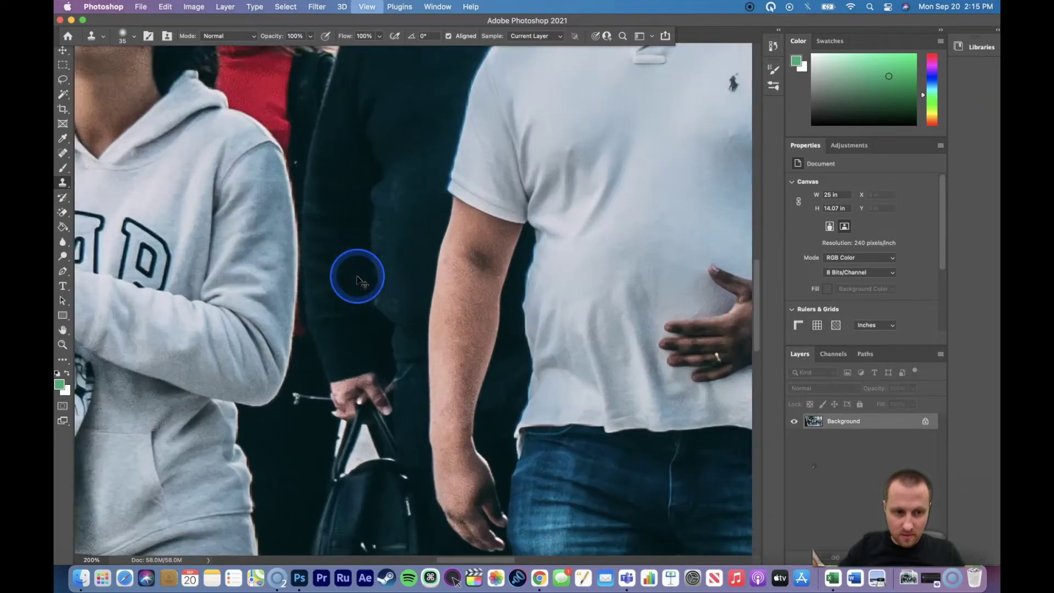
pyautogui.scroll(2, 356, 277)
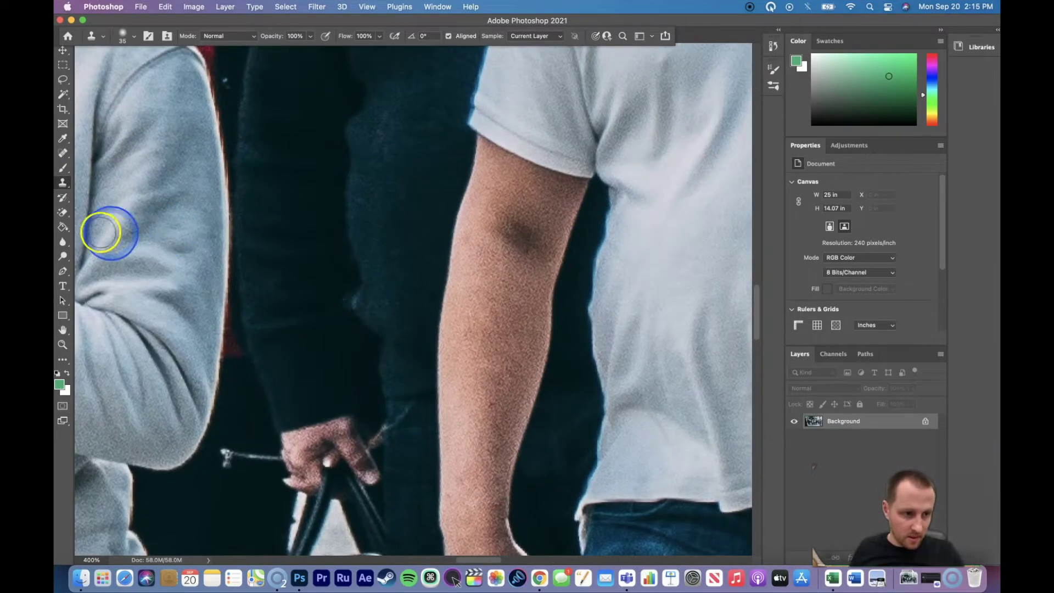
pyautogui.click(62, 329)
pyautogui.moveTo(134, 278)
pyautogui.mouseDown()
pyautogui.moveTo(464, 371)
pyautogui.moveTo(555, 364)
pyautogui.mouseUp()
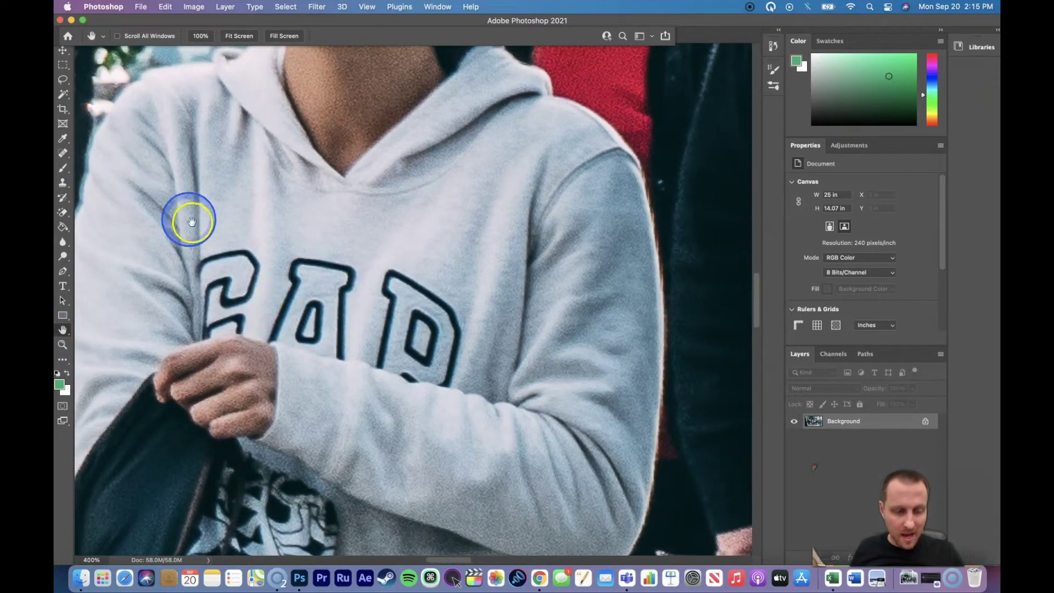
pyautogui.scroll(1, 214, 222)
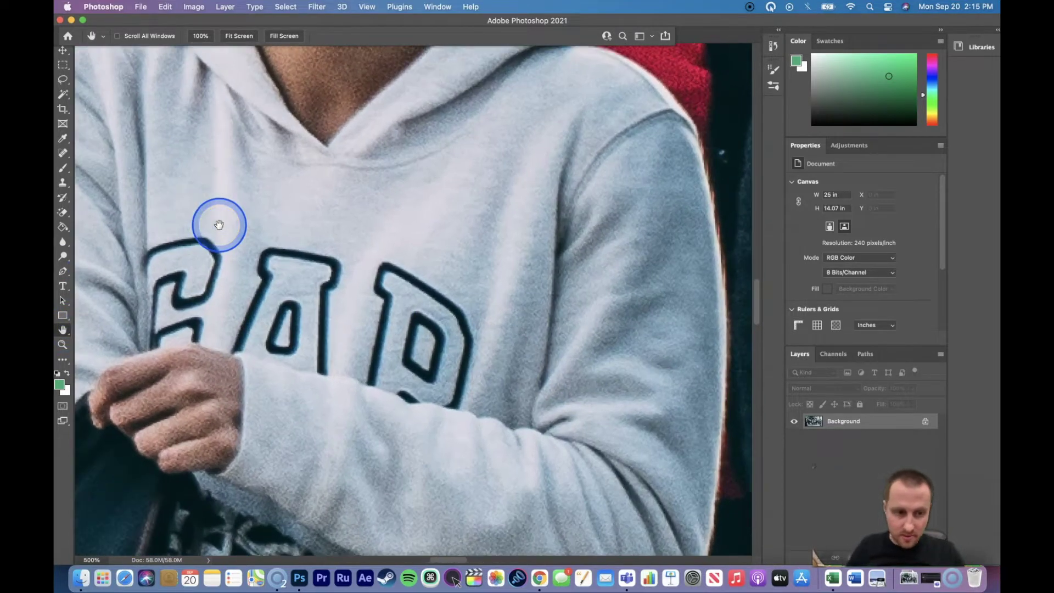
pyautogui.moveTo(227, 231); pyautogui.dragTo(297, 248)
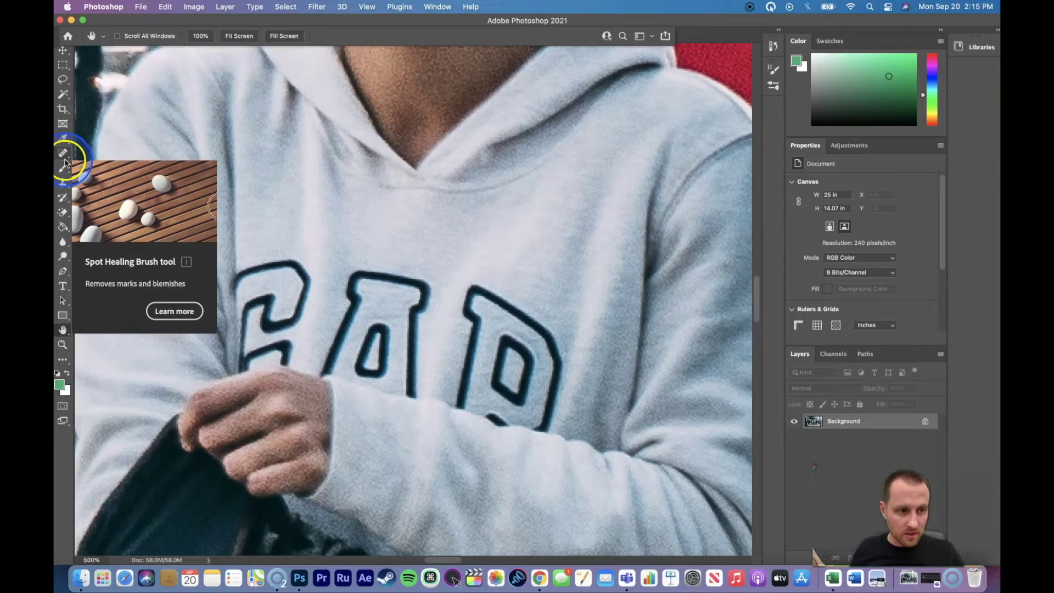
pyautogui.click(64, 181)
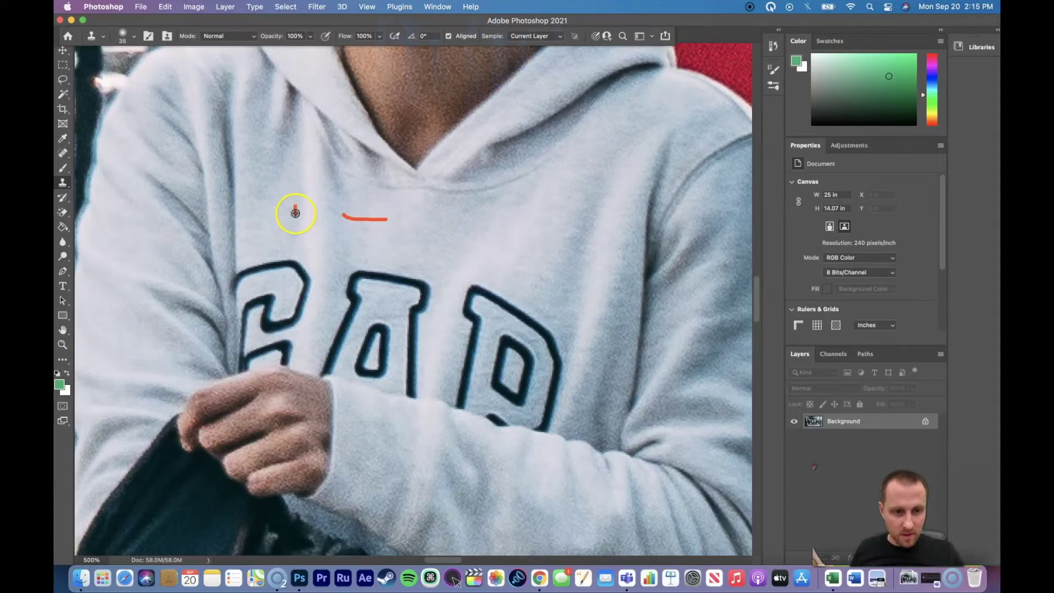
pyautogui.keyDown('alt'); pyautogui.click(270, 203); pyautogui.keyUp('alt')
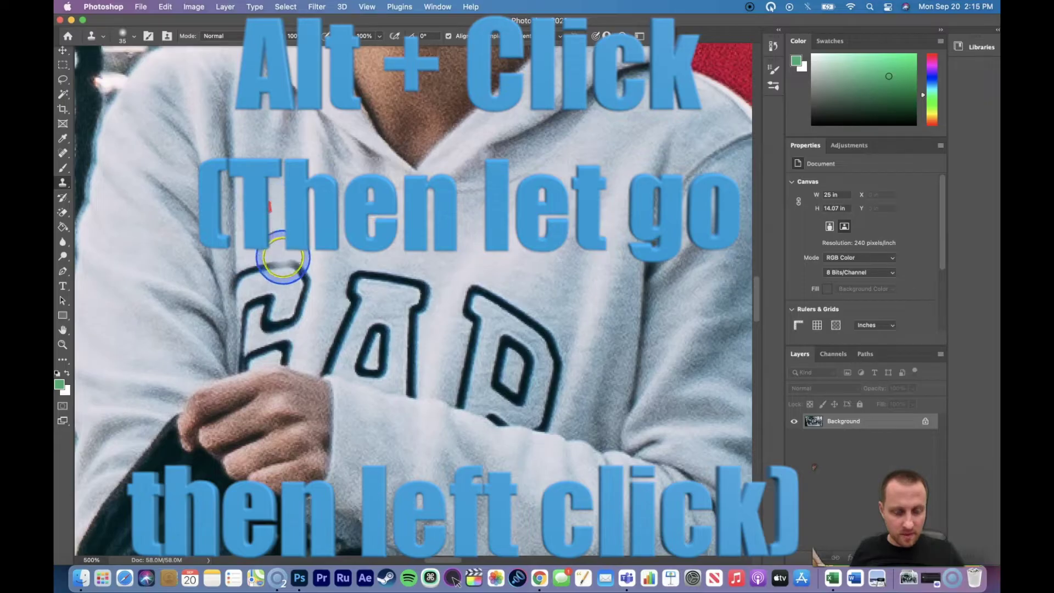
pyautogui.moveTo(276, 262)
pyautogui.mouseDown()
pyautogui.moveTo(299, 267)
pyautogui.moveTo(250, 270)
pyautogui.moveTo(292, 227)
pyautogui.moveTo(285, 261)
pyautogui.moveTo(305, 283)
pyautogui.moveTo(300, 310)
pyautogui.moveTo(264, 322)
pyautogui.moveTo(268, 306)
pyautogui.moveTo(250, 304)
pyautogui.moveTo(258, 328)
pyautogui.mouseUp()
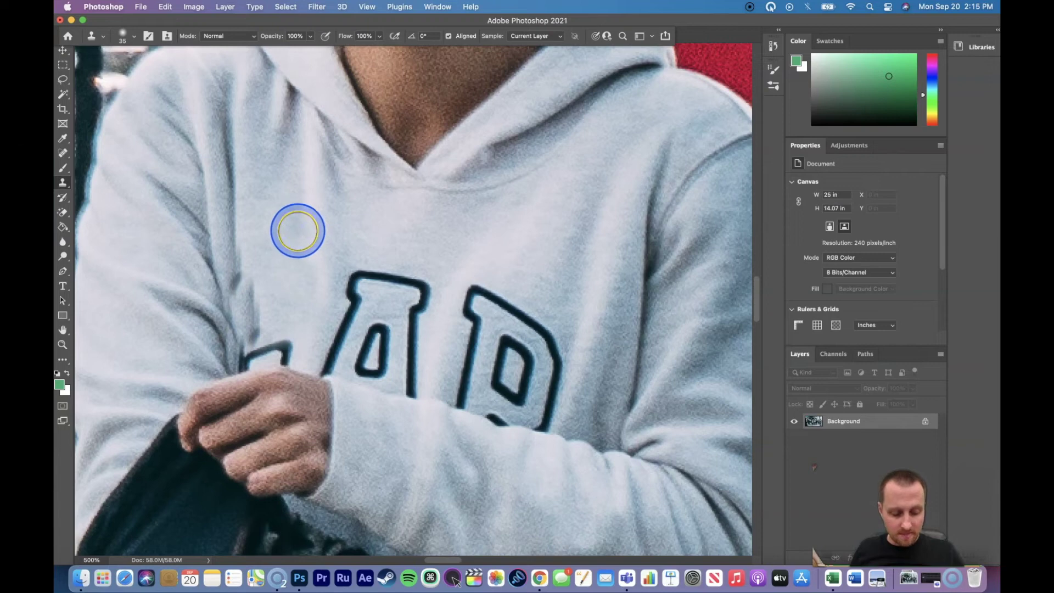
# Clone nearby hoodie fabric over the remaining parts of the letter G just above the woman's hand
pyautogui.click(356, 208)
pyautogui.moveTo(355, 208)
pyautogui.mouseDown()
pyautogui.moveTo(344, 216)
pyautogui.moveTo(383, 208)
pyautogui.moveTo(378, 231)
pyautogui.mouseUp()
pyautogui.keyDown('alt'); pyautogui.click(286, 238); pyautogui.keyUp('alt')
pyautogui.moveTo(286, 237)
pyautogui.mouseDown()
pyautogui.moveTo(306, 312)
pyautogui.moveTo(301, 286)
pyautogui.mouseUp()
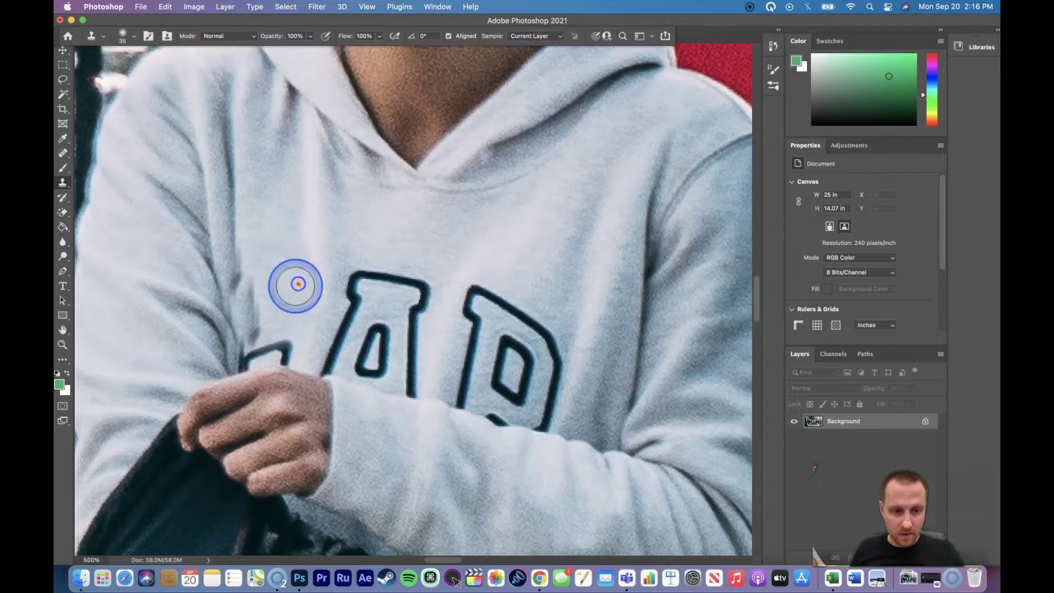
pyautogui.moveTo(294, 278)
pyautogui.mouseDown()
pyautogui.moveTo(262, 297)
pyautogui.moveTo(266, 323)
pyautogui.moveTo(294, 300)
pyautogui.moveTo(278, 338)
pyautogui.mouseUp()
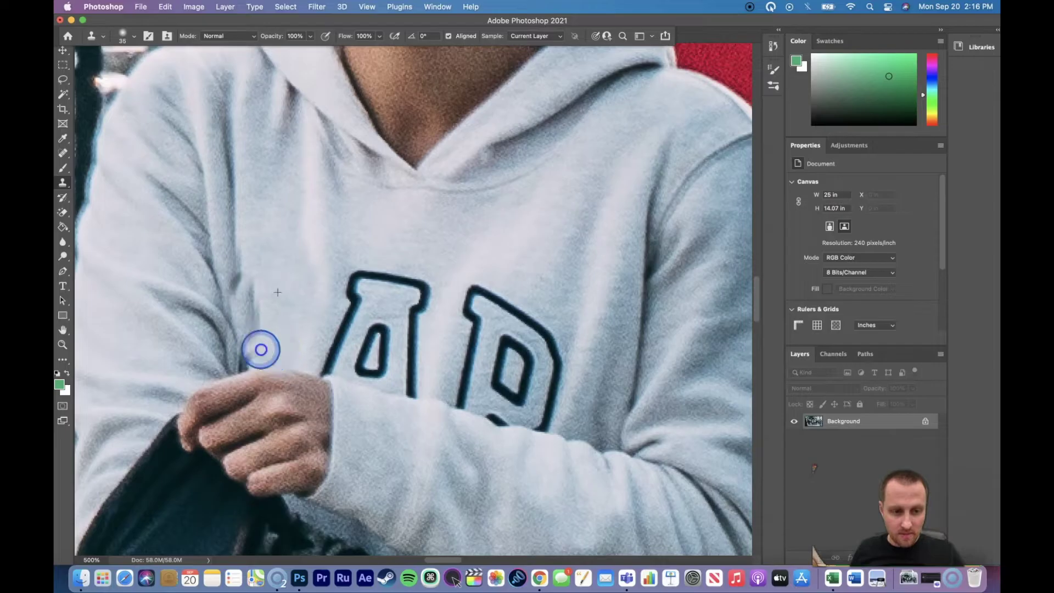
pyautogui.click(242, 355)
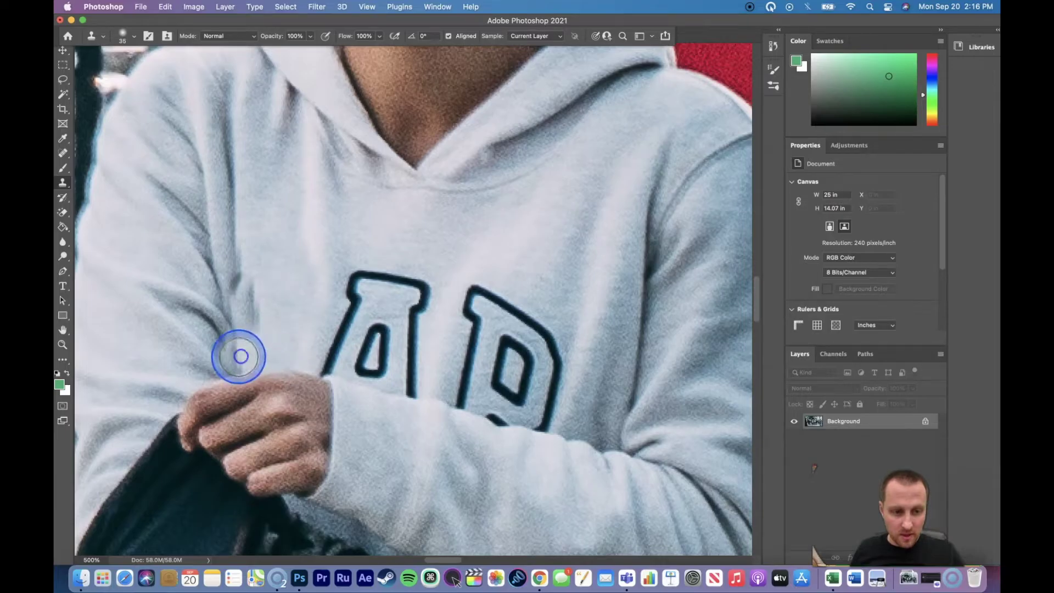
pyautogui.click(252, 349)
pyautogui.click(272, 342)
# Clone clean fabric over the letter A on the hoodie, resampling the area around it until no outline remains
pyautogui.moveTo(272, 342)
pyautogui.mouseDown()
pyautogui.moveTo(358, 285)
pyautogui.moveTo(322, 287)
pyautogui.moveTo(379, 348)
pyautogui.moveTo(538, 397)
pyautogui.moveTo(534, 360)
pyautogui.moveTo(511, 423)
pyautogui.moveTo(451, 391)
pyautogui.mouseUp()
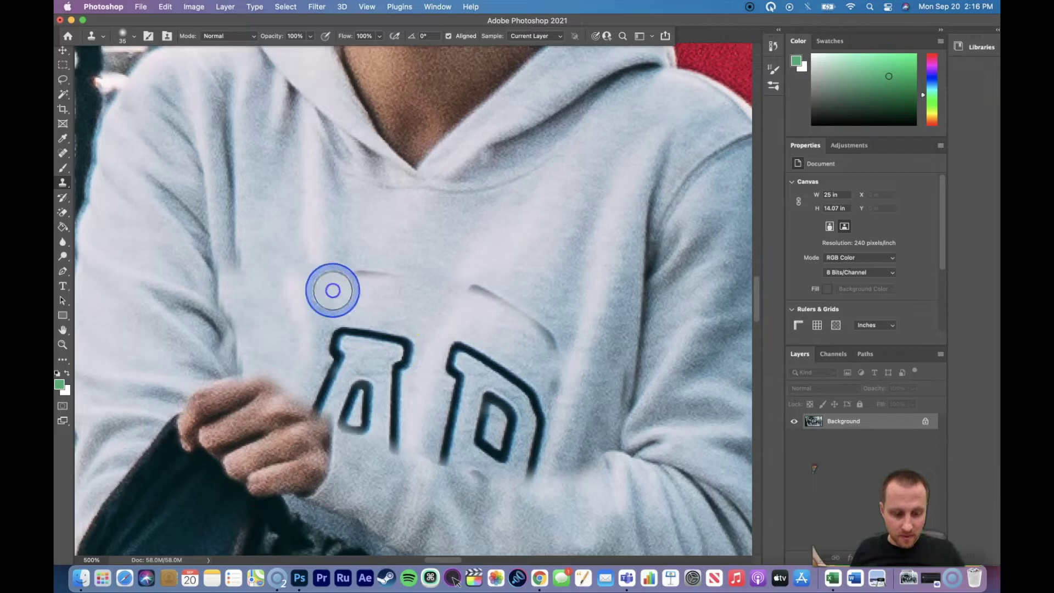
pyautogui.click(141, 7)
pyautogui.click(412, 242)
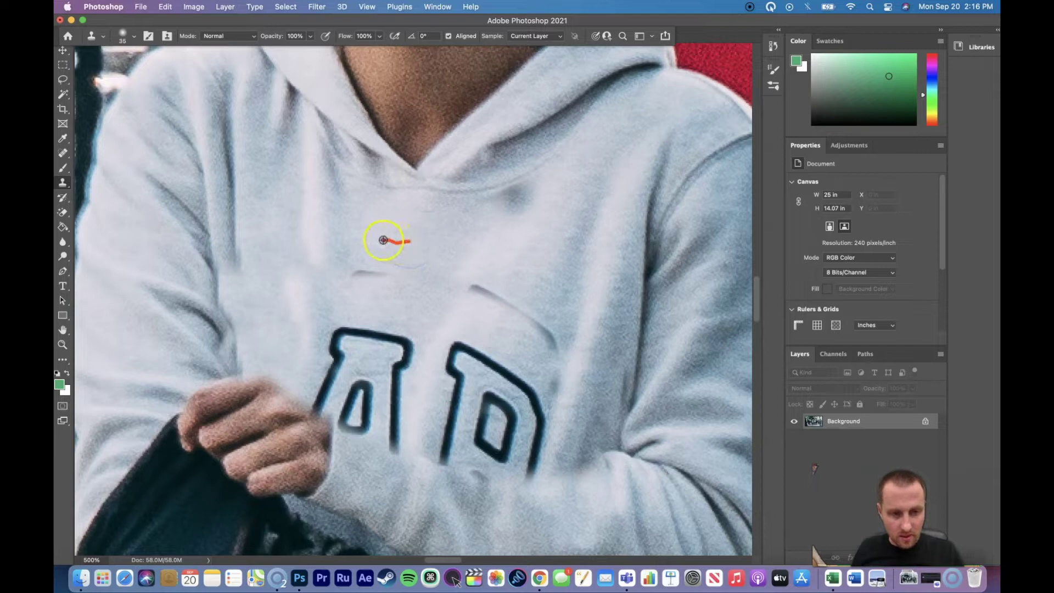
pyautogui.keyDown('alt'); pyautogui.click(382, 240); pyautogui.keyUp('alt')
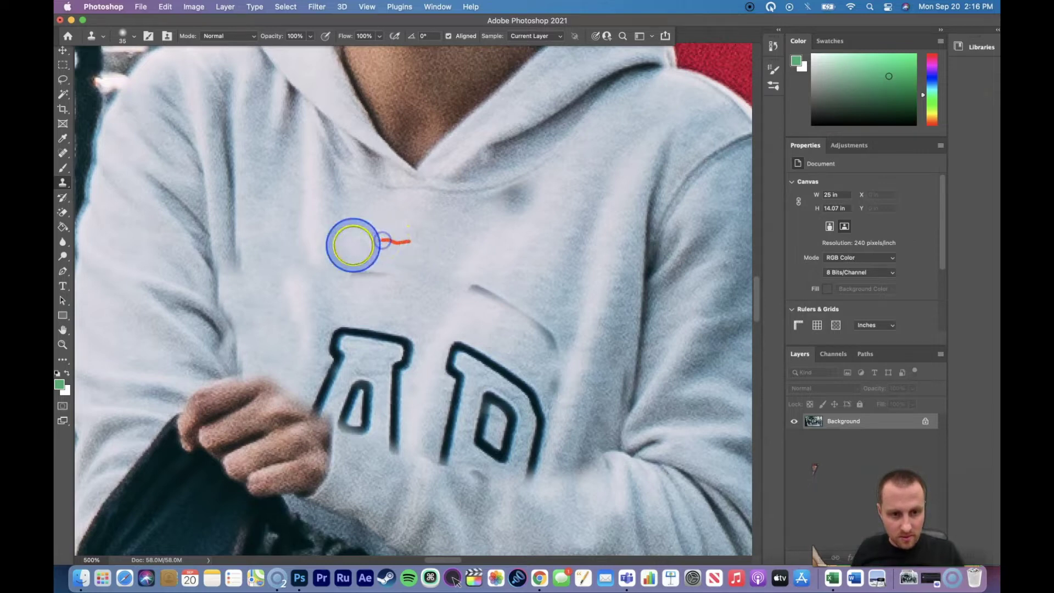
pyautogui.click(364, 273)
pyautogui.moveTo(365, 273)
pyautogui.mouseDown()
pyautogui.moveTo(394, 287)
pyautogui.moveTo(377, 326)
pyautogui.moveTo(326, 339)
pyautogui.moveTo(330, 353)
pyautogui.moveTo(411, 350)
pyautogui.moveTo(397, 412)
pyautogui.mouseUp()
pyautogui.keyDown('alt'); pyautogui.click(396, 308); pyautogui.keyUp('alt')
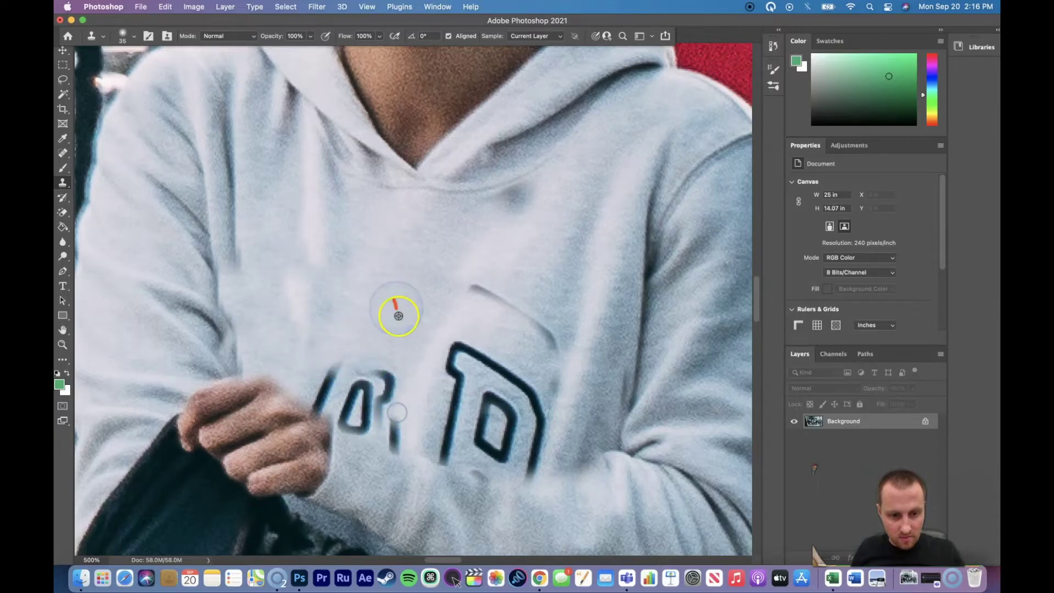
pyautogui.click(363, 320)
pyautogui.moveTo(363, 320)
pyautogui.mouseDown()
pyautogui.moveTo(331, 366)
pyautogui.moveTo(372, 370)
pyautogui.moveTo(353, 414)
pyautogui.moveTo(391, 426)
pyautogui.moveTo(390, 369)
pyautogui.mouseUp()
pyautogui.keyDown('alt'); pyautogui.click(394, 350); pyautogui.keyUp('alt')
pyautogui.moveTo(393, 431)
pyautogui.mouseDown()
pyautogui.moveTo(353, 431)
pyautogui.moveTo(327, 395)
pyautogui.mouseUp()
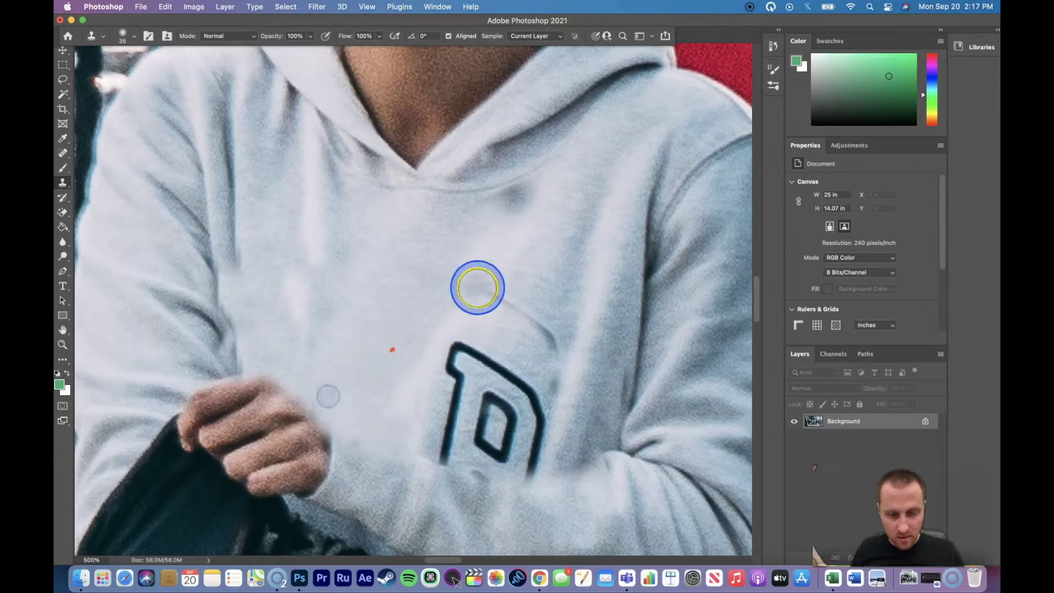
# Clone hoodie fabric over the letter P and its leftover edges above the folded sleeve, resampling from several nearby spots
pyautogui.moveTo(464, 292)
pyautogui.mouseDown()
pyautogui.moveTo(552, 339)
pyautogui.moveTo(532, 333)
pyautogui.moveTo(535, 289)
pyautogui.moveTo(541, 352)
pyautogui.moveTo(567, 365)
pyautogui.moveTo(505, 343)
pyautogui.moveTo(511, 389)
pyautogui.moveTo(494, 371)
pyautogui.moveTo(454, 359)
pyautogui.moveTo(457, 401)
pyautogui.moveTo(461, 369)
pyautogui.moveTo(473, 396)
pyautogui.mouseUp()
pyautogui.keyDown('alt'); pyautogui.click(535, 302); pyautogui.keyUp('alt')
pyautogui.moveTo(471, 346)
pyautogui.mouseDown()
pyautogui.moveTo(461, 353)
pyautogui.moveTo(501, 383)
pyautogui.moveTo(511, 337)
pyautogui.mouseUp()
pyautogui.keyDown('alt'); pyautogui.click(511, 337); pyautogui.keyUp('alt')
pyautogui.moveTo(518, 383)
pyautogui.mouseDown()
pyautogui.moveTo(533, 433)
pyautogui.moveTo(529, 411)
pyautogui.moveTo(487, 422)
pyautogui.moveTo(442, 398)
pyautogui.moveTo(446, 443)
pyautogui.moveTo(443, 379)
pyautogui.moveTo(485, 455)
pyautogui.mouseUp()
pyautogui.keyDown('alt'); pyautogui.click(486, 348); pyautogui.keyUp('alt')
pyautogui.click(393, 323)
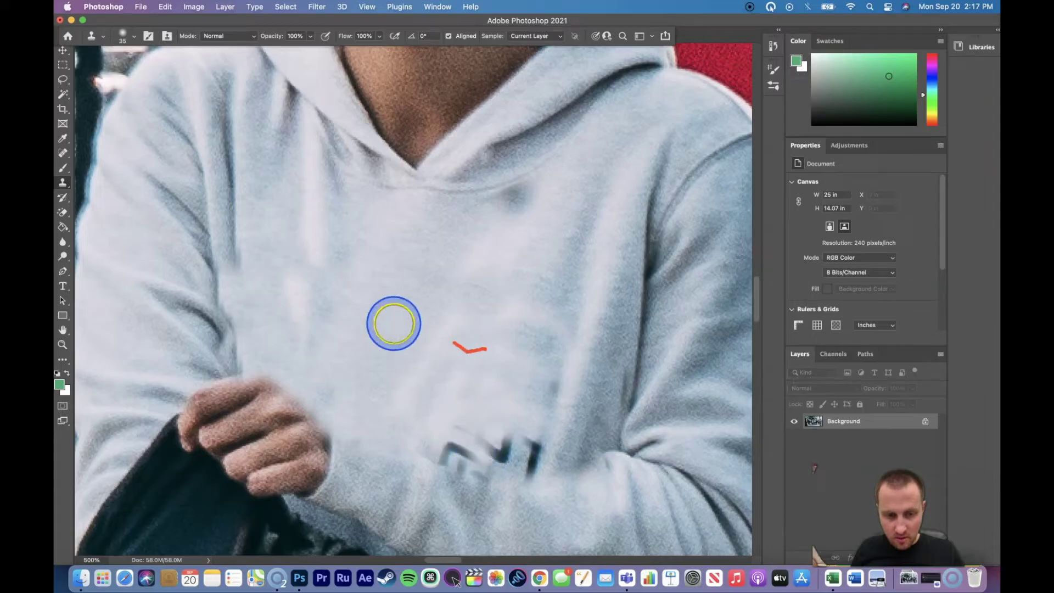
pyautogui.moveTo(476, 380)
pyautogui.mouseDown()
pyautogui.moveTo(505, 439)
pyautogui.moveTo(461, 438)
pyautogui.moveTo(517, 463)
pyautogui.moveTo(545, 379)
pyautogui.moveTo(535, 456)
pyautogui.moveTo(445, 460)
pyautogui.moveTo(391, 433)
pyautogui.mouseUp()
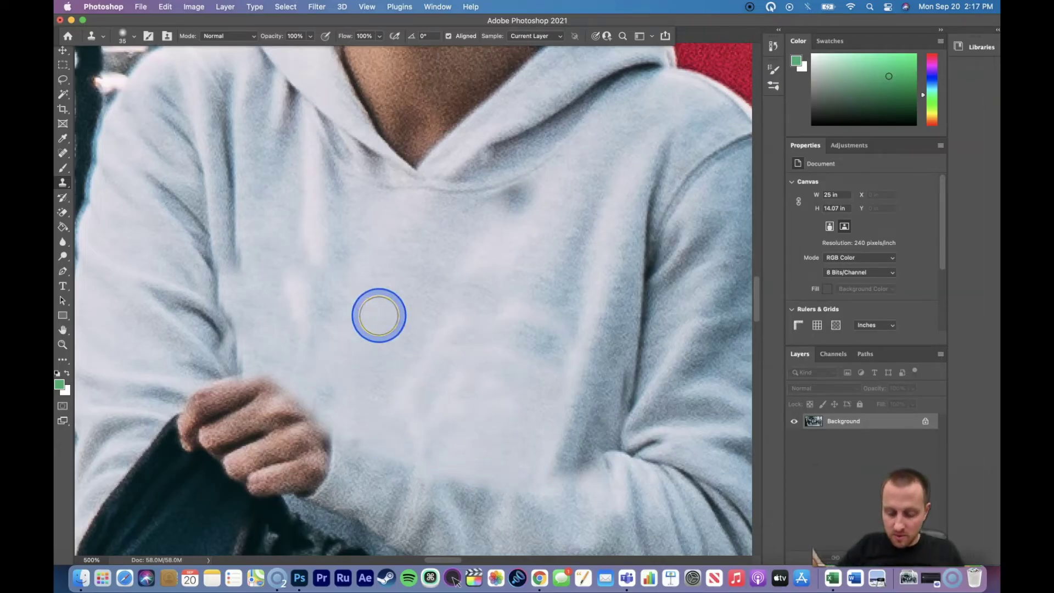
# Bring the adidas logo on the woman's trouser leg into close view at 300% with the Clone Stamp tool active
pyautogui.scroll(-7, 378, 315)
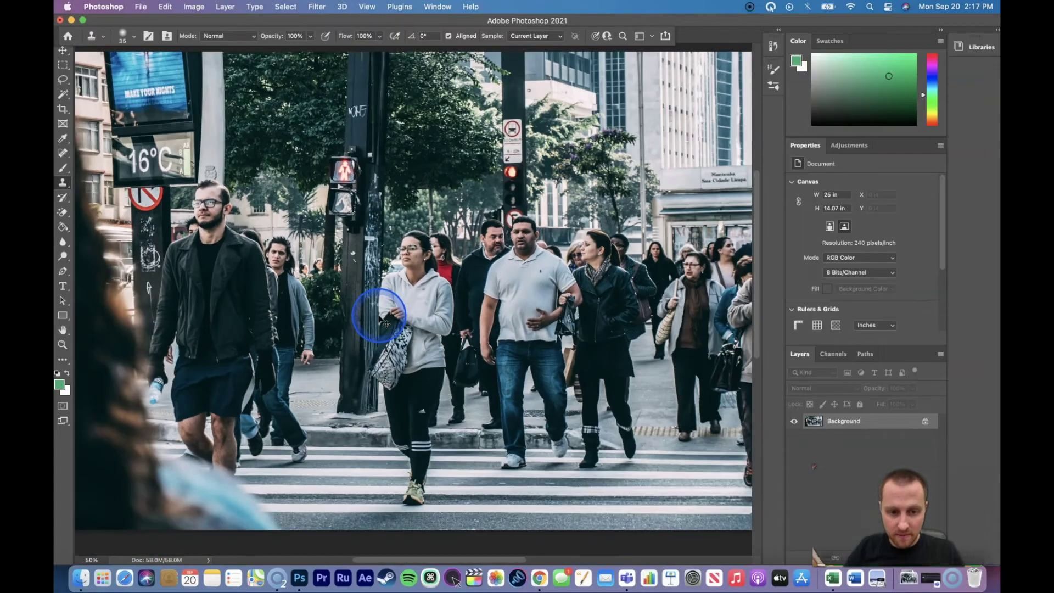
pyautogui.scroll(-1, 378, 317)
pyautogui.scroll(1, 379, 317)
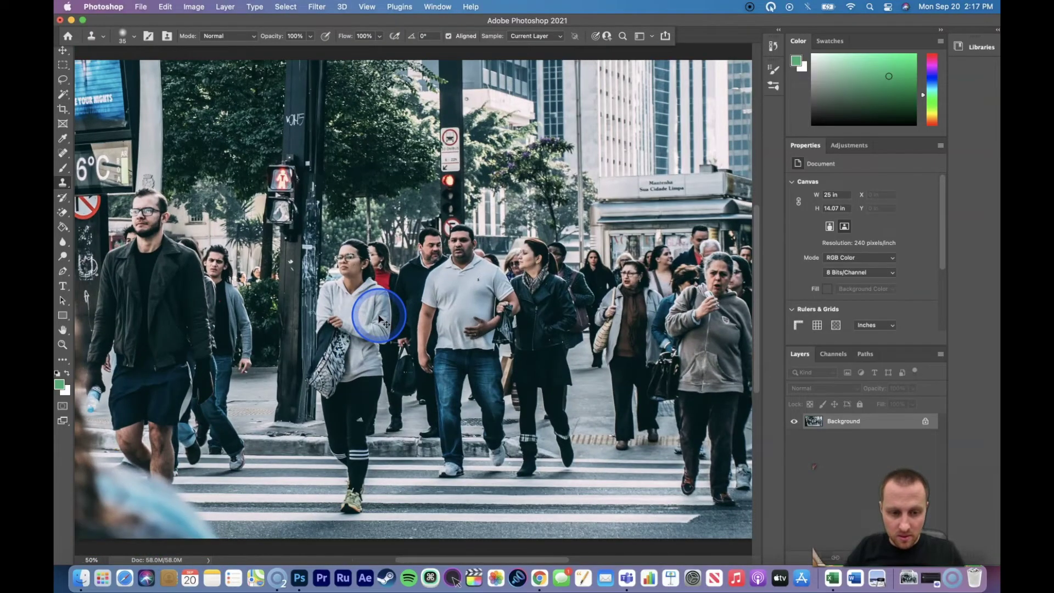
pyautogui.scroll(6, 379, 317)
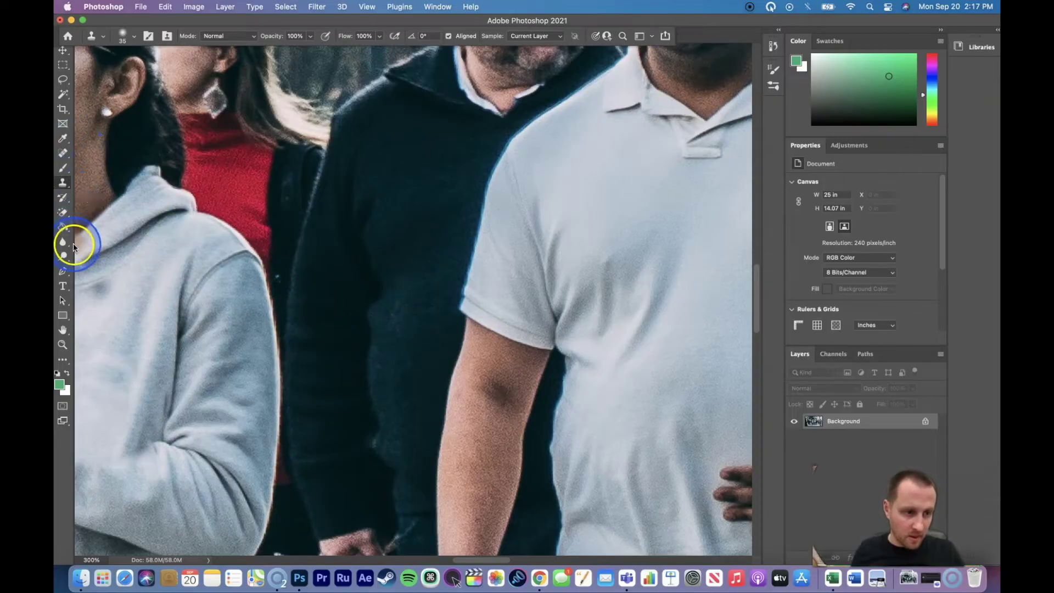
pyautogui.click(63, 330)
pyautogui.moveTo(153, 351); pyautogui.dragTo(417, 170)
pyautogui.moveTo(310, 472); pyautogui.dragTo(378, 162)
pyautogui.moveTo(390, 384); pyautogui.dragTo(403, 163)
pyautogui.moveTo(377, 269); pyautogui.dragTo(377, 163)
pyautogui.moveTo(428, 212); pyautogui.dragTo(434, 193)
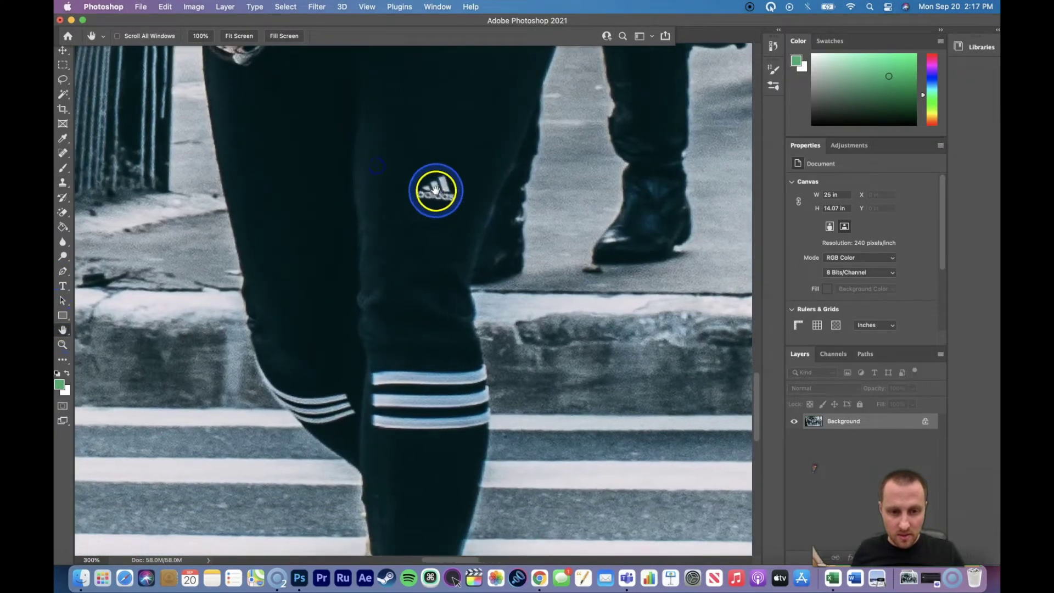
pyautogui.click(64, 183)
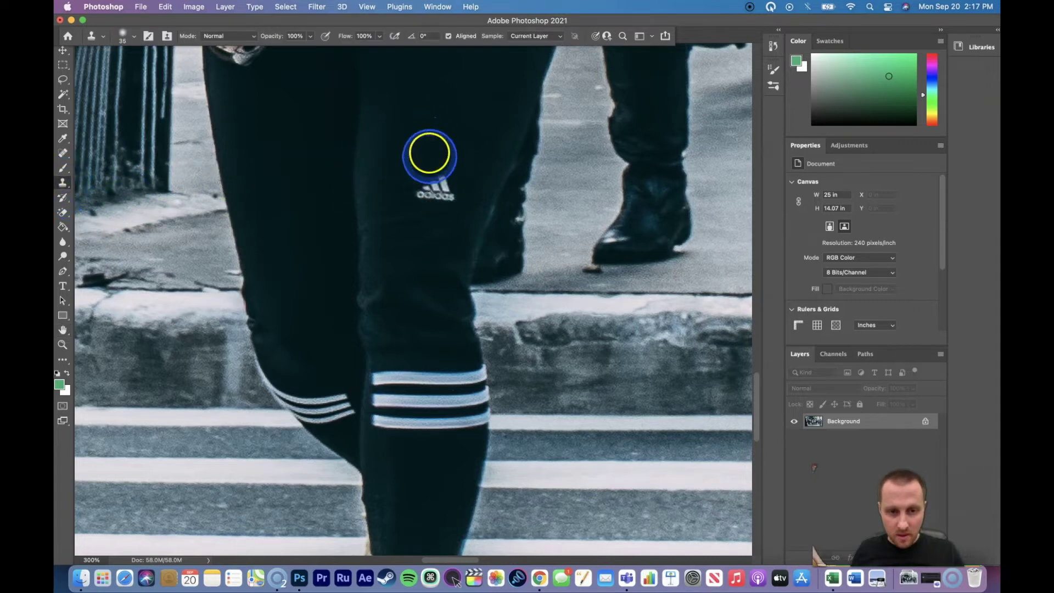
# Try cloning over the adidas logo, before and after enlarging the brush to 70 px, and undo the trial strokes
pyautogui.moveTo(391, 170)
pyautogui.mouseDown()
pyautogui.moveTo(442, 188)
pyautogui.moveTo(431, 182)
pyautogui.mouseUp()
pyautogui.press('super+z')
pyautogui.click(136, 38)
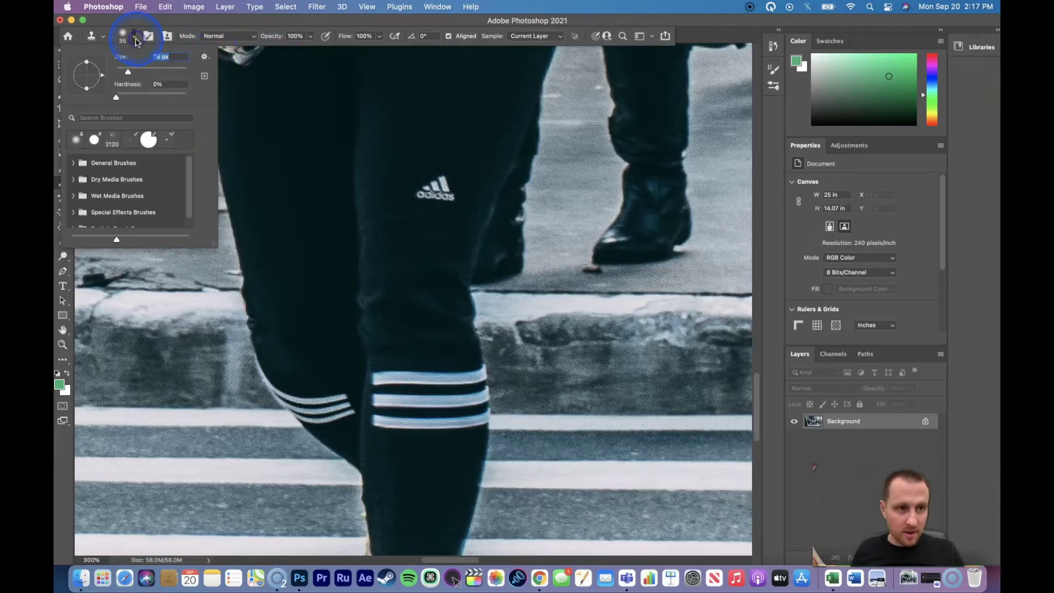
pyautogui.moveTo(147, 75); pyautogui.dragTo(171, 74)
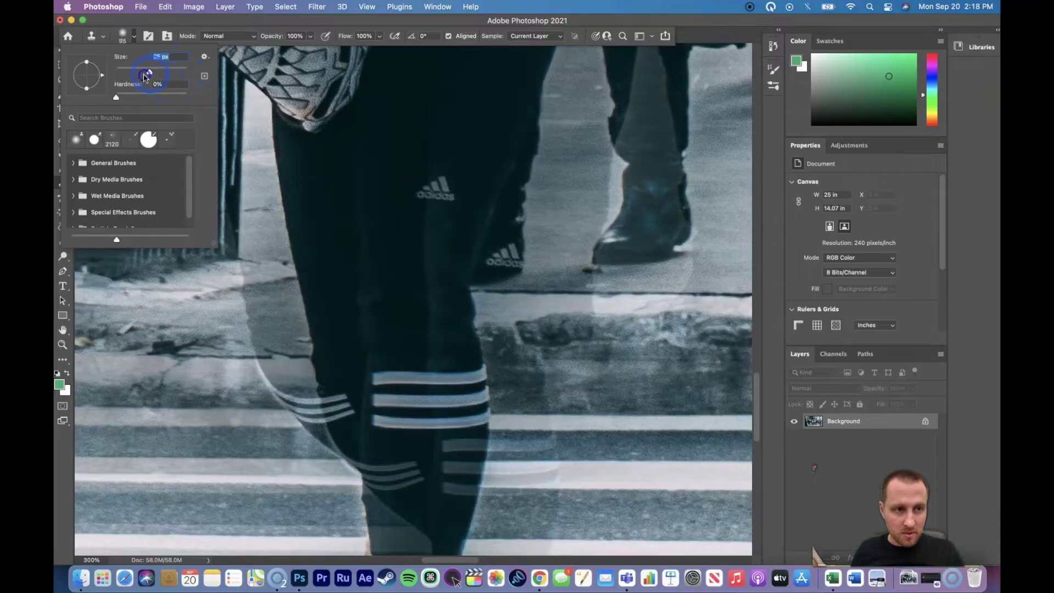
pyautogui.moveTo(146, 77); pyautogui.dragTo(141, 77)
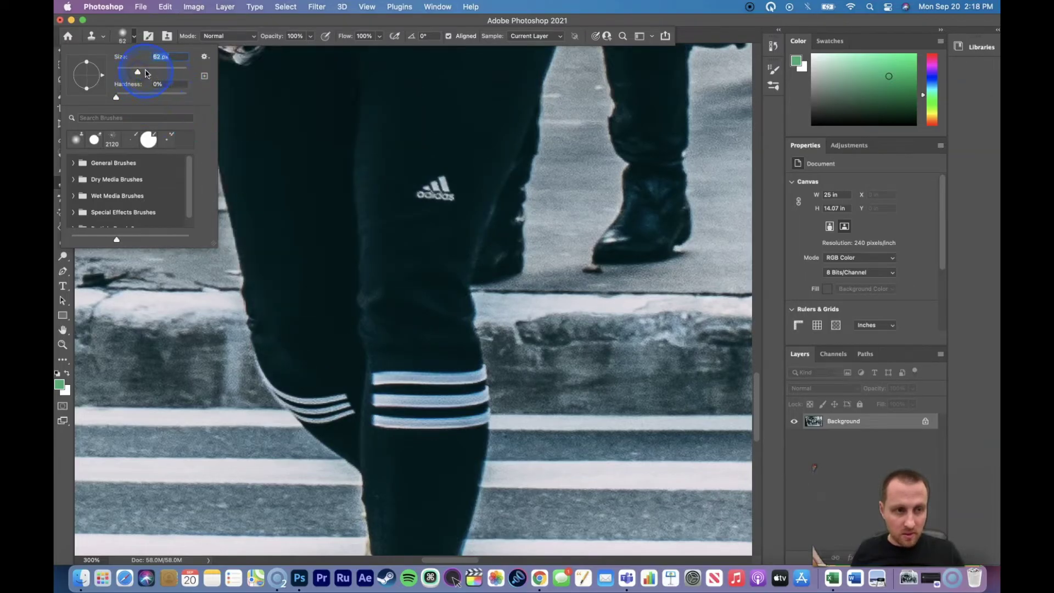
pyautogui.click(135, 39)
pyautogui.moveTo(378, 178)
pyautogui.mouseDown()
pyautogui.moveTo(423, 170)
pyautogui.moveTo(431, 181)
pyautogui.mouseUp()
pyautogui.press('super+z')
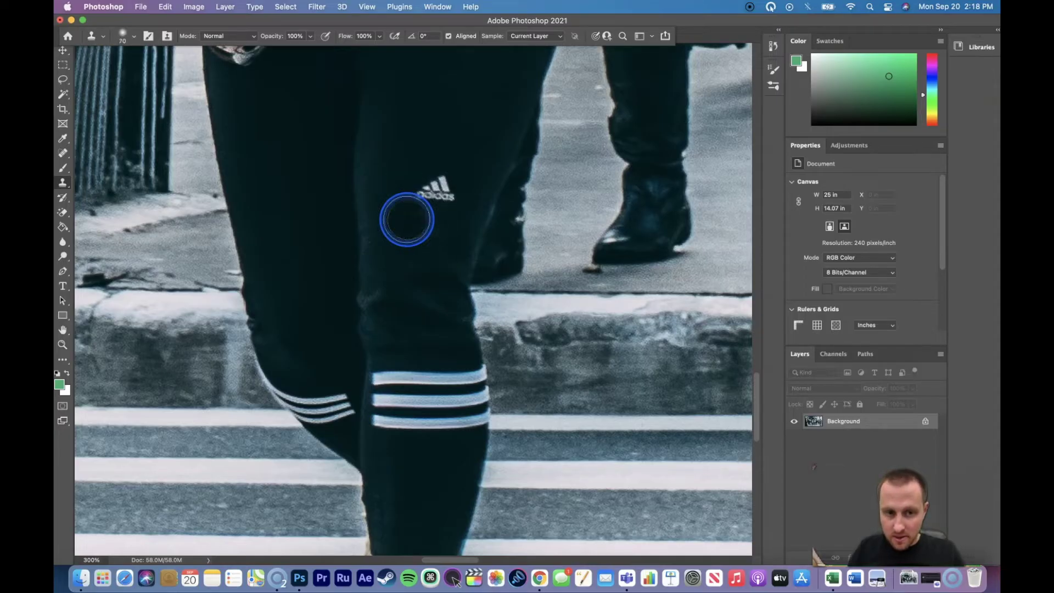
# Reduce the Clone Stamp brush to 50 px and cover the adidas logo with dark trouser fabric sampled above it
pyautogui.press('[')
pyautogui.press('[')
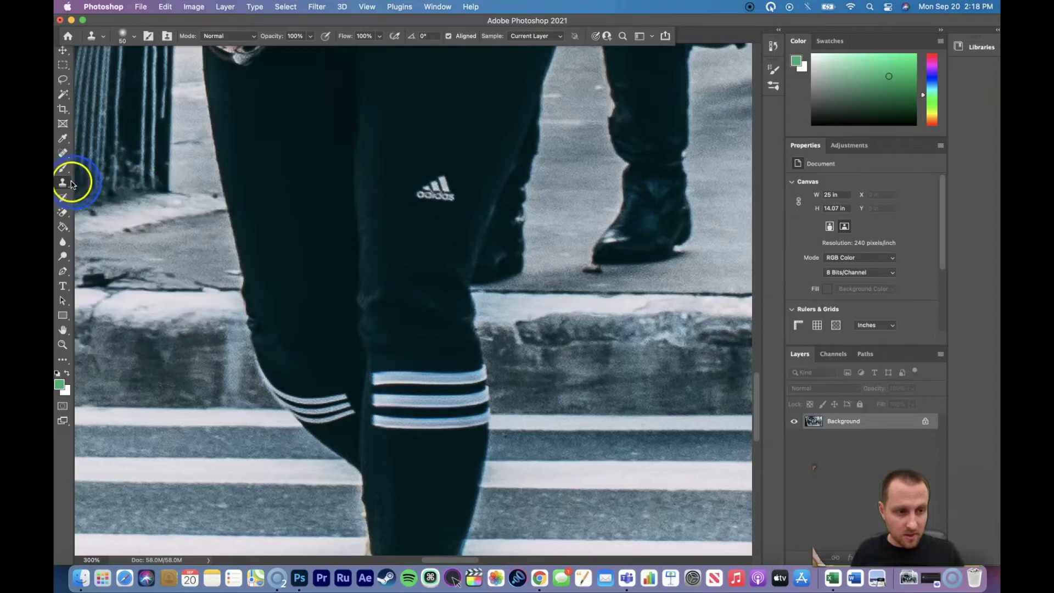
pyautogui.keyDown('alt'); pyautogui.click(453, 130); pyautogui.keyUp('alt')
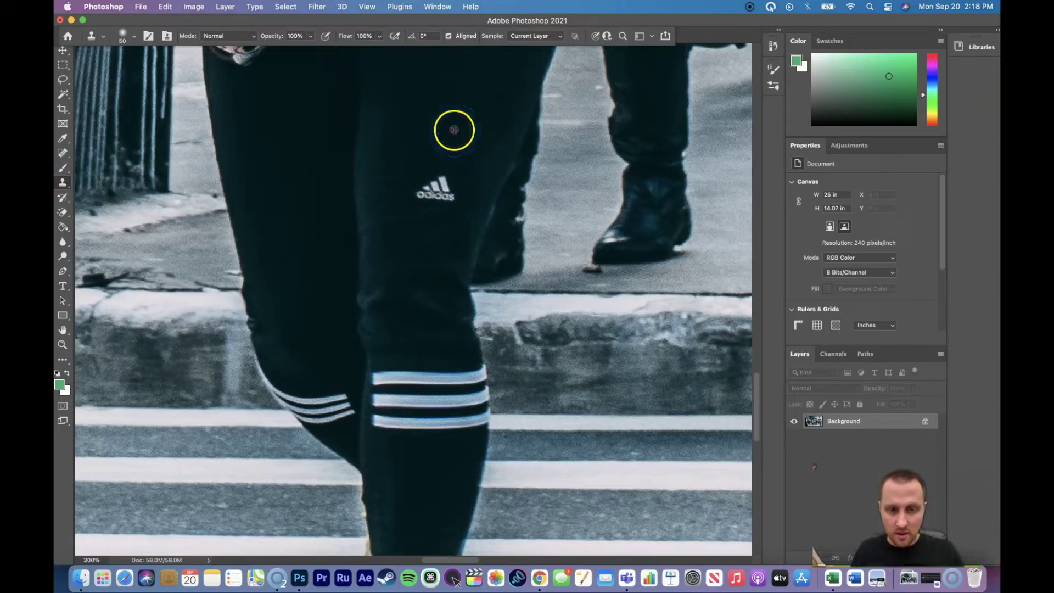
pyautogui.moveTo(436, 189); pyautogui.dragTo(416, 191)
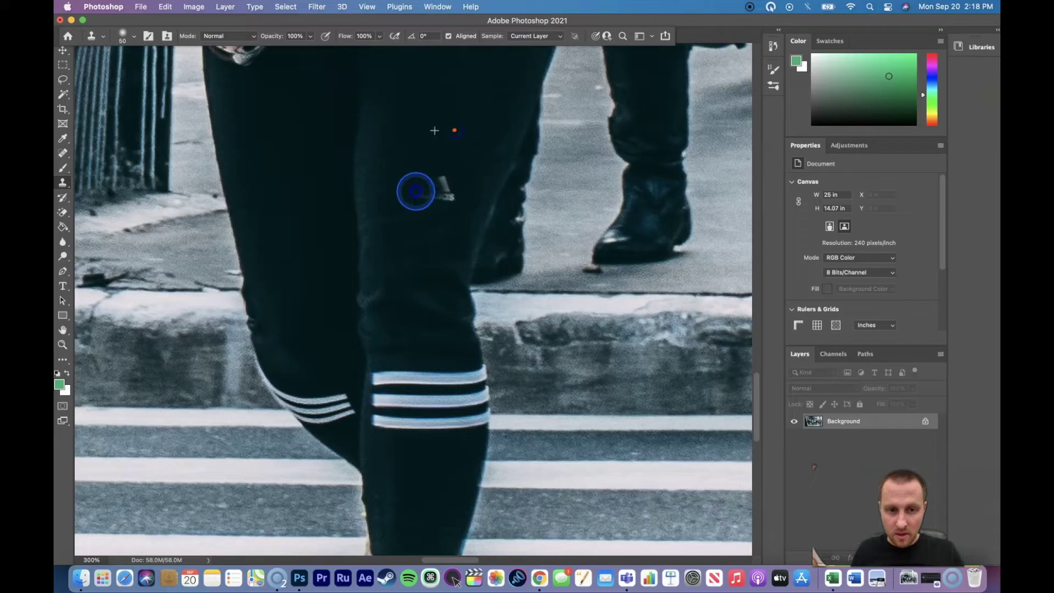
pyautogui.click(446, 193)
pyautogui.click(444, 185)
# Try cloning dark fabric over the white stripes on the woman's front trouser leg and undo those strokes
pyautogui.keyDown('alt'); pyautogui.click(453, 344); pyautogui.keyUp('alt')
pyautogui.moveTo(423, 319); pyautogui.dragTo(420, 340)
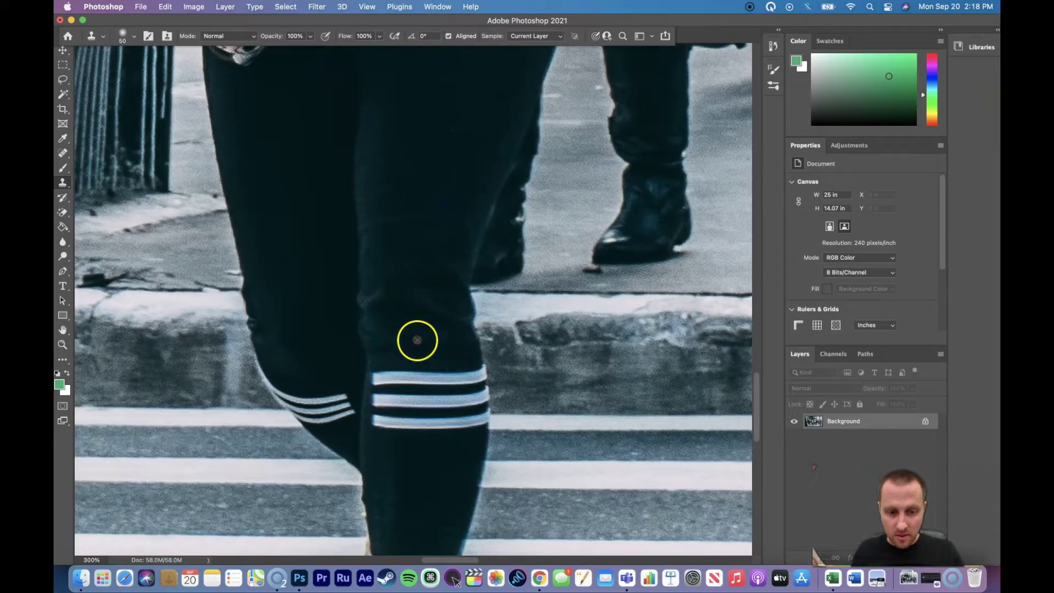
pyautogui.moveTo(396, 378)
pyautogui.mouseDown()
pyautogui.moveTo(384, 379)
pyautogui.moveTo(384, 419)
pyautogui.moveTo(436, 450)
pyautogui.mouseUp()
pyautogui.press('super+z')
pyautogui.press('super+z')
pyautogui.press('super+z')
pyautogui.press('super+z')
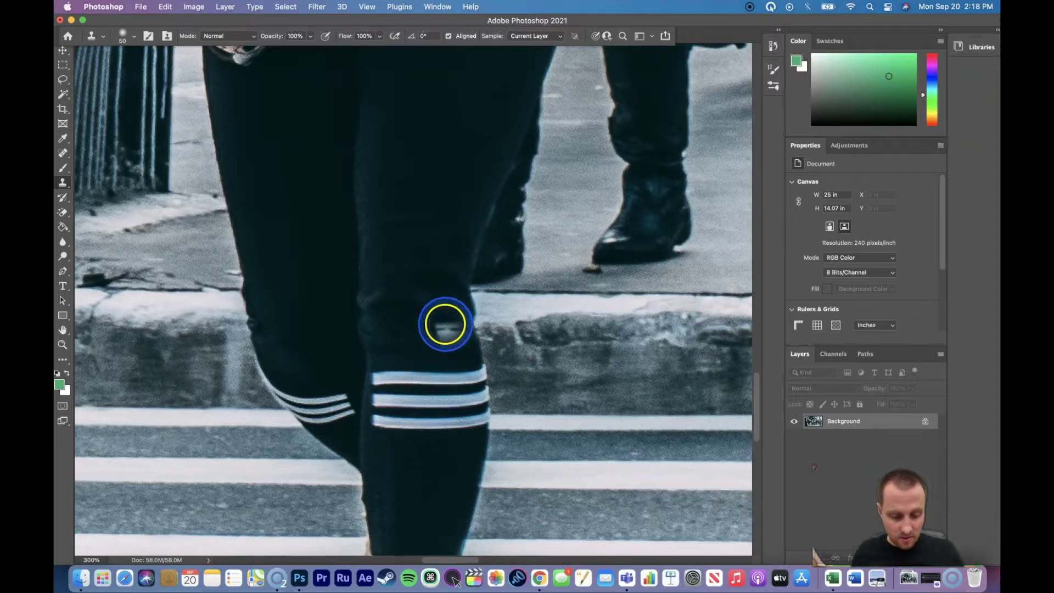
# Clone dark fabric sampled above and below the three white stripes over them on the woman's front trouser leg
pyautogui.moveTo(384, 370)
pyautogui.mouseDown()
pyautogui.moveTo(378, 419)
pyautogui.moveTo(395, 440)
pyautogui.moveTo(383, 430)
pyautogui.moveTo(467, 431)
pyautogui.moveTo(424, 404)
pyautogui.moveTo(467, 413)
pyautogui.moveTo(454, 444)
pyautogui.moveTo(409, 408)
pyautogui.moveTo(453, 399)
pyautogui.moveTo(393, 381)
pyautogui.moveTo(406, 379)
pyautogui.moveTo(401, 405)
pyautogui.moveTo(452, 382)
pyautogui.mouseUp()
pyautogui.keyDown('alt'); pyautogui.click(423, 466); pyautogui.keyUp('alt')
pyautogui.keyDown('alt'); pyautogui.click(438, 333); pyautogui.keyUp('alt')
pyautogui.keyDown('alt'); pyautogui.click(438, 453); pyautogui.keyUp('alt')
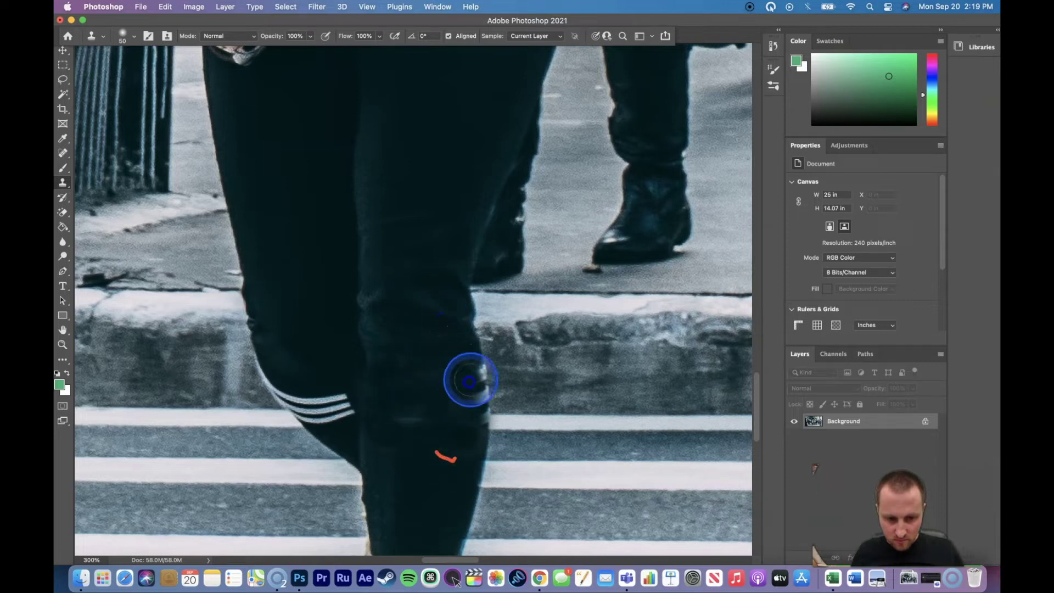
pyautogui.moveTo(468, 412); pyautogui.dragTo(412, 420)
pyautogui.keyDown('alt'); pyautogui.click(464, 331); pyautogui.keyUp('alt')
pyautogui.moveTo(459, 393)
pyautogui.mouseDown()
pyautogui.moveTo(438, 361)
pyautogui.moveTo(468, 401)
pyautogui.mouseUp()
pyautogui.click(458, 350)
pyautogui.click(468, 373)
pyautogui.moveTo(433, 284); pyautogui.dragTo(409, 349)
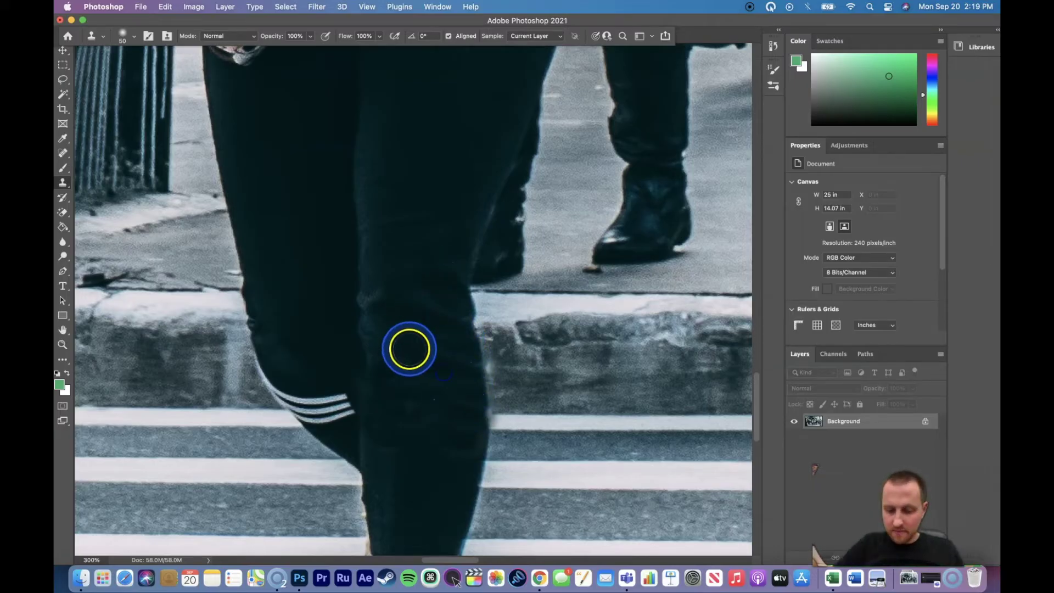
# Switch to Chrome and bring up the requirements of the Google Classroom assignment behind the City.jpeg preview
pyautogui.scroll(-6, 409, 349)
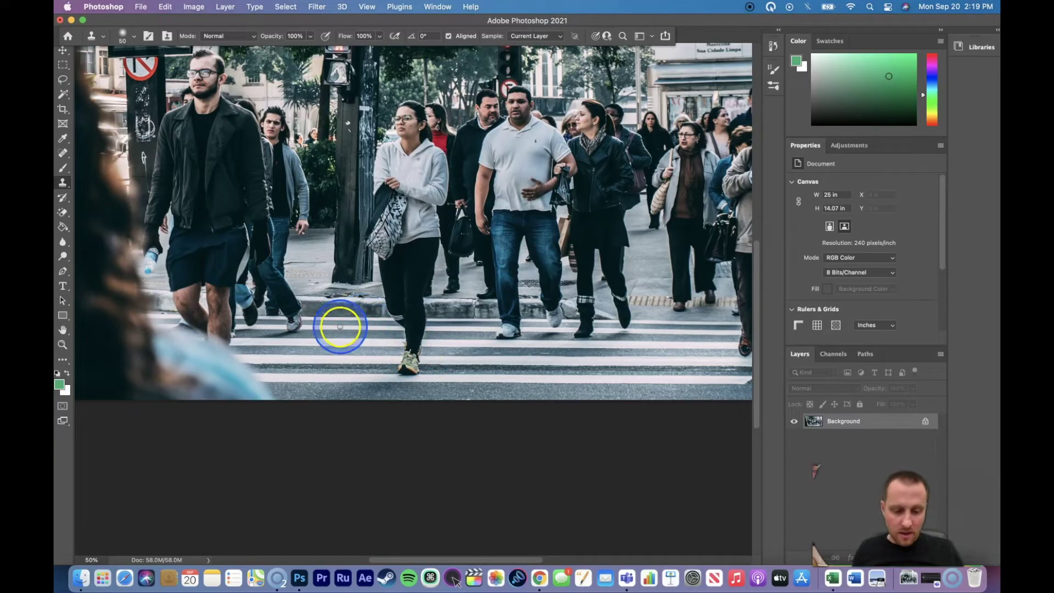
pyautogui.click(512, 579)
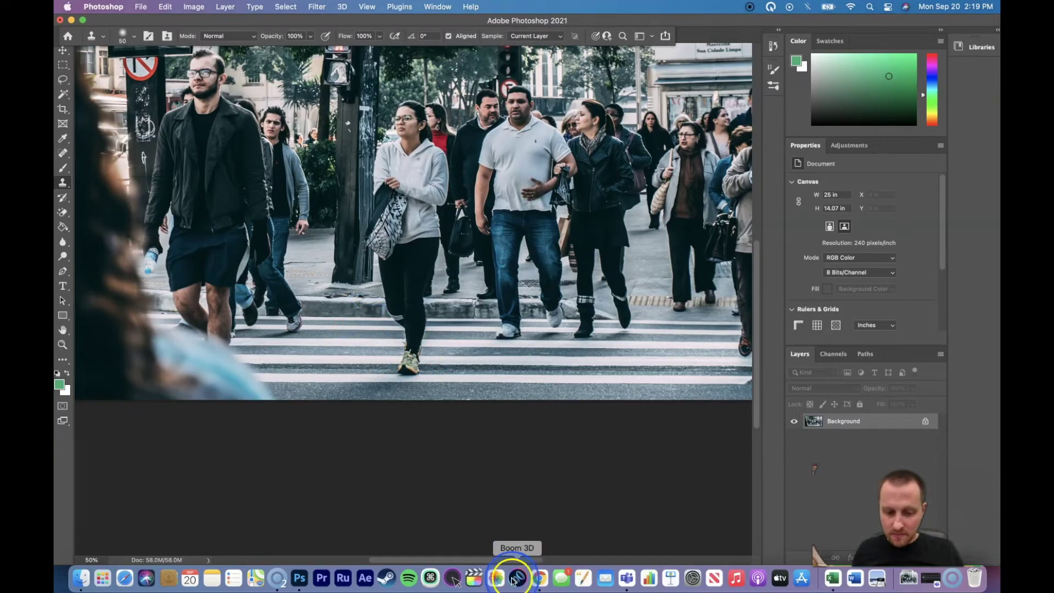
pyautogui.click(540, 577)
pyautogui.click(134, 29)
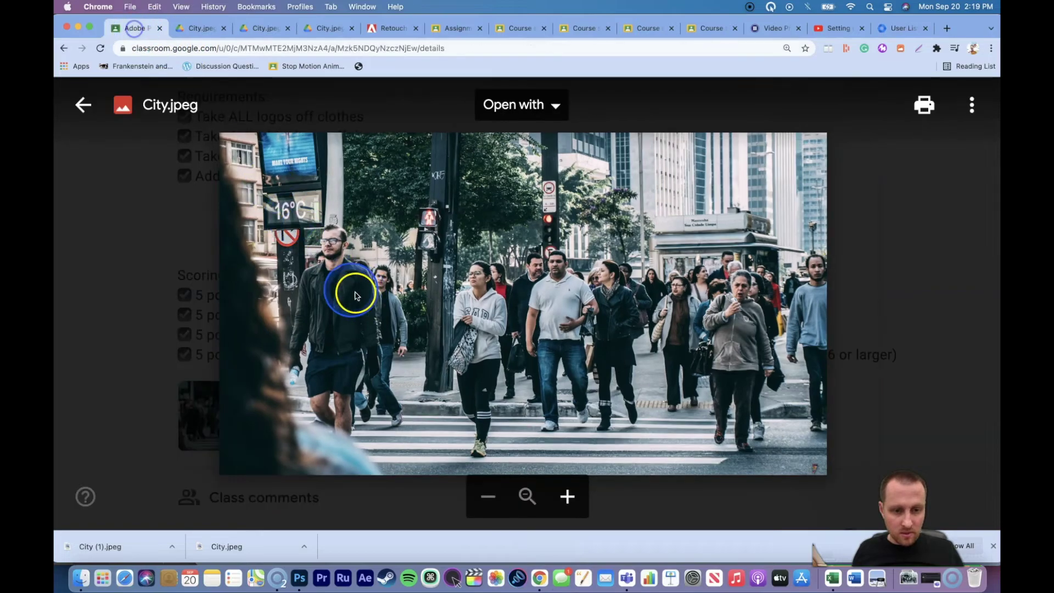
pyautogui.scroll(-6, 222, 356)
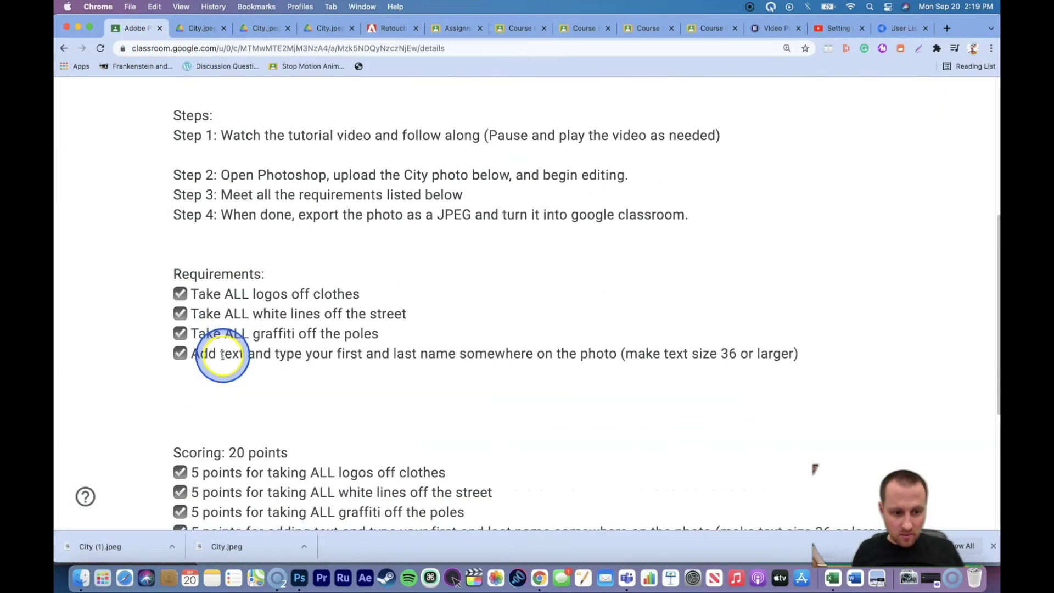
# Read through the assignment's scoring criteria for logos, street lines, graffiti and name text
pyautogui.moveTo(188, 278); pyautogui.dragTo(321, 265)
pyautogui.click(342, 247)
pyautogui.moveTo(301, 300); pyautogui.dragTo(514, 304)
pyautogui.click(510, 276)
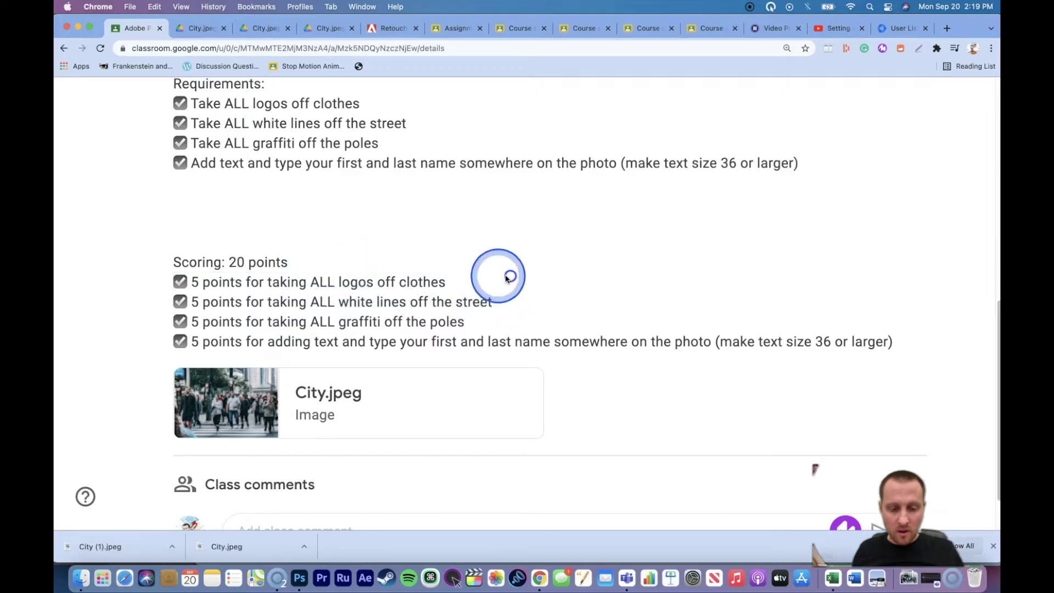
pyautogui.moveTo(312, 324); pyautogui.dragTo(472, 324)
pyautogui.click(494, 286)
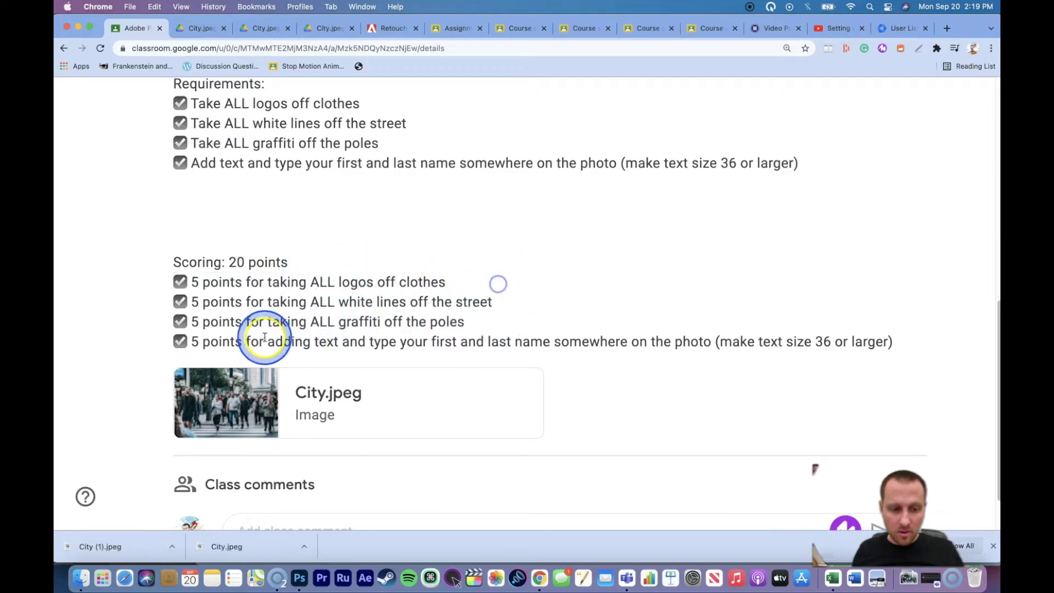
pyautogui.moveTo(264, 338); pyautogui.dragTo(814, 346)
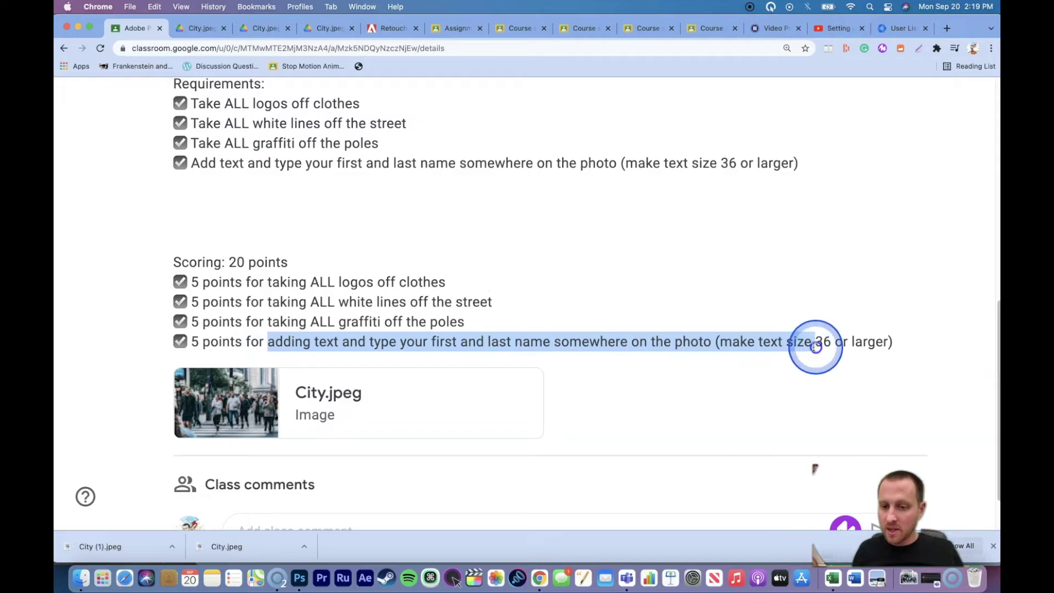
pyautogui.click(639, 312)
pyautogui.moveTo(738, 345); pyautogui.dragTo(842, 393)
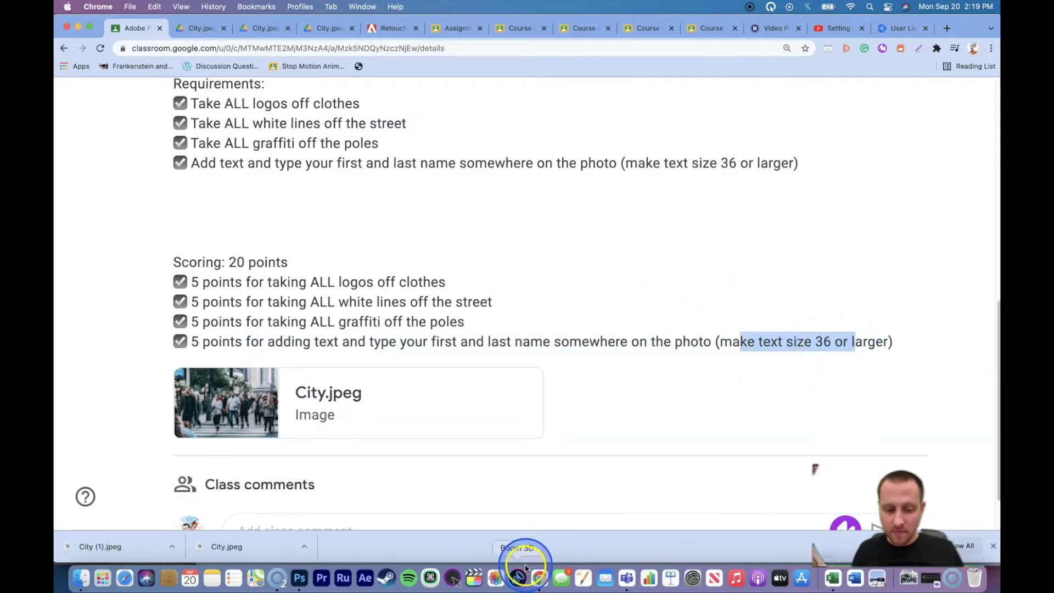
# Switch back to Photoshop and look over the clothing stripes and logos on the pedestrians at the crossing
pyautogui.click(296, 579)
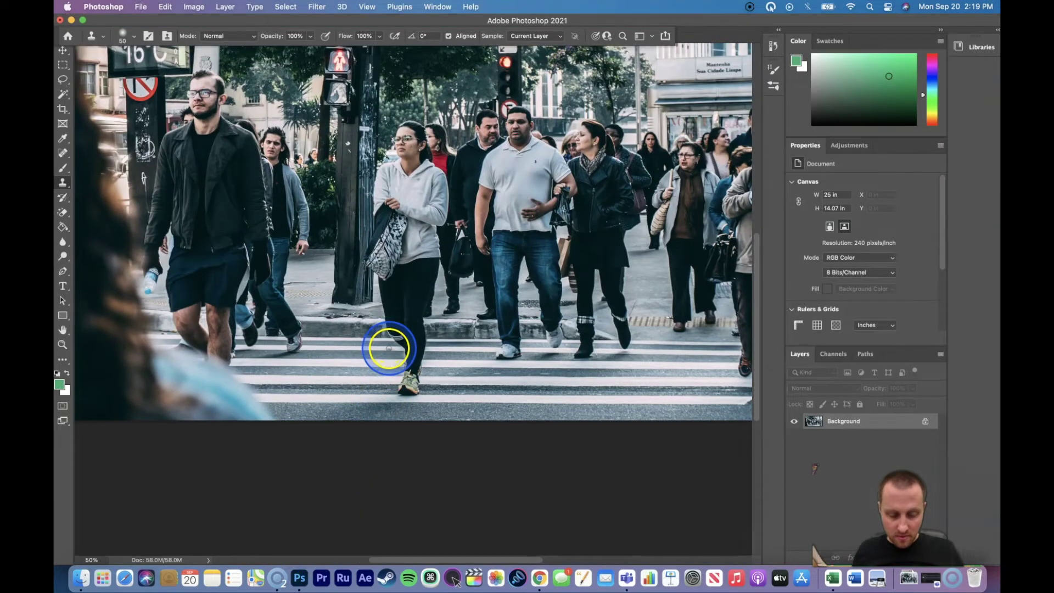
pyautogui.moveTo(388, 348)
pyautogui.mouseDown()
pyautogui.moveTo(408, 327)
pyautogui.moveTo(358, 321)
pyautogui.mouseUp()
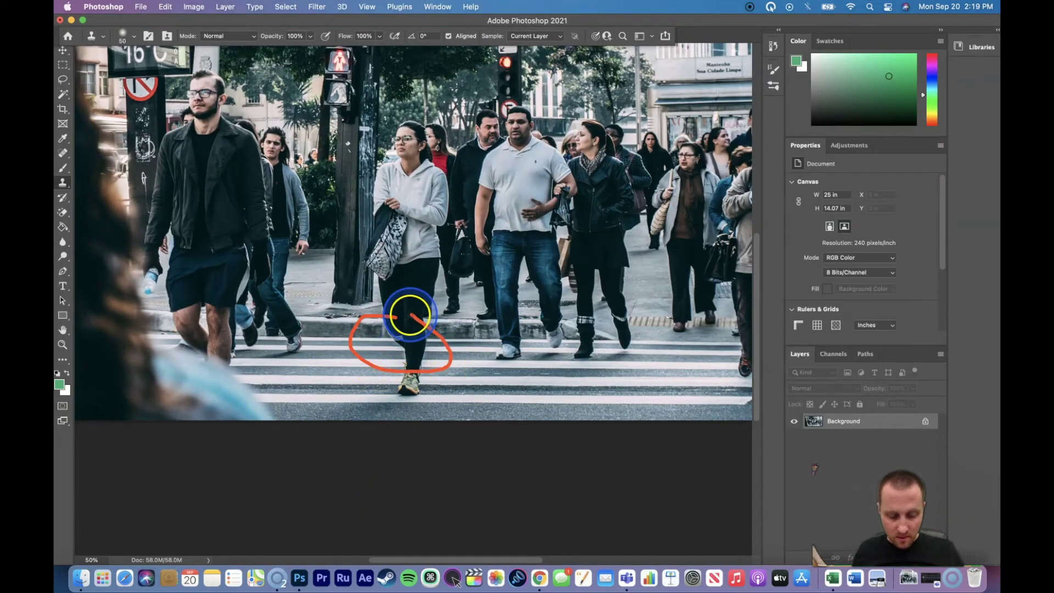
pyautogui.moveTo(405, 318); pyautogui.dragTo(377, 357)
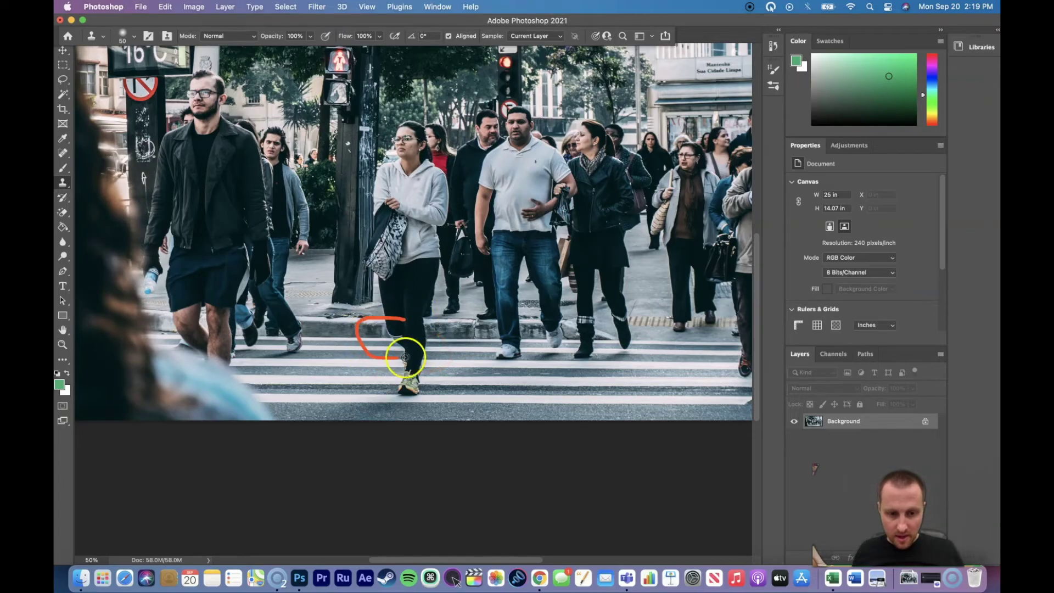
pyautogui.moveTo(543, 148); pyautogui.dragTo(522, 167)
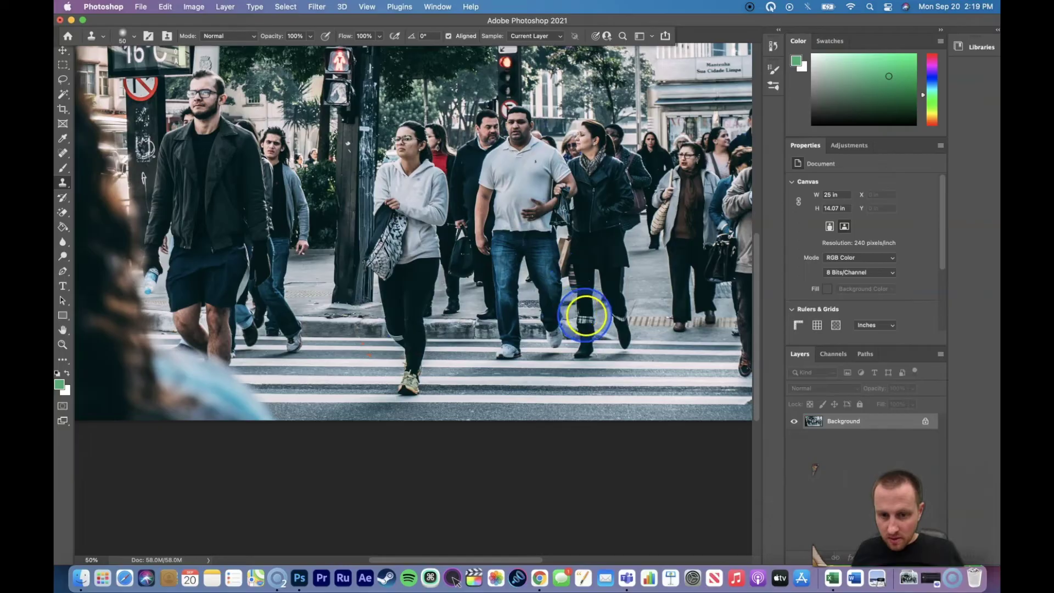
pyautogui.moveTo(629, 307); pyautogui.dragTo(609, 302)
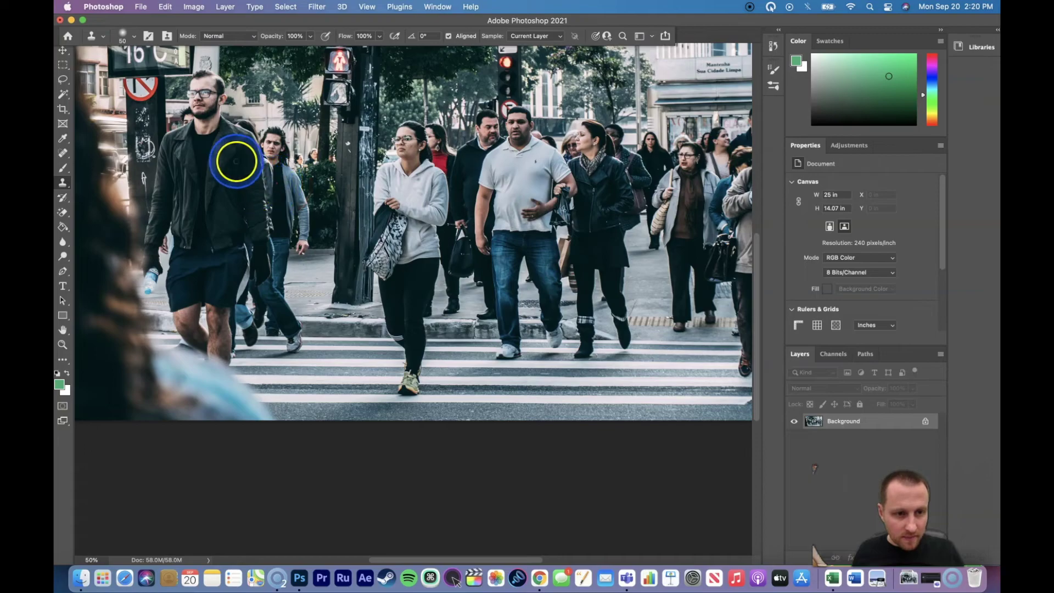
# Examine the pedestrians' clothing across the photo at 100% zoom for logos that still need removing
pyautogui.press('super+plus')
pyautogui.press('super+plus')
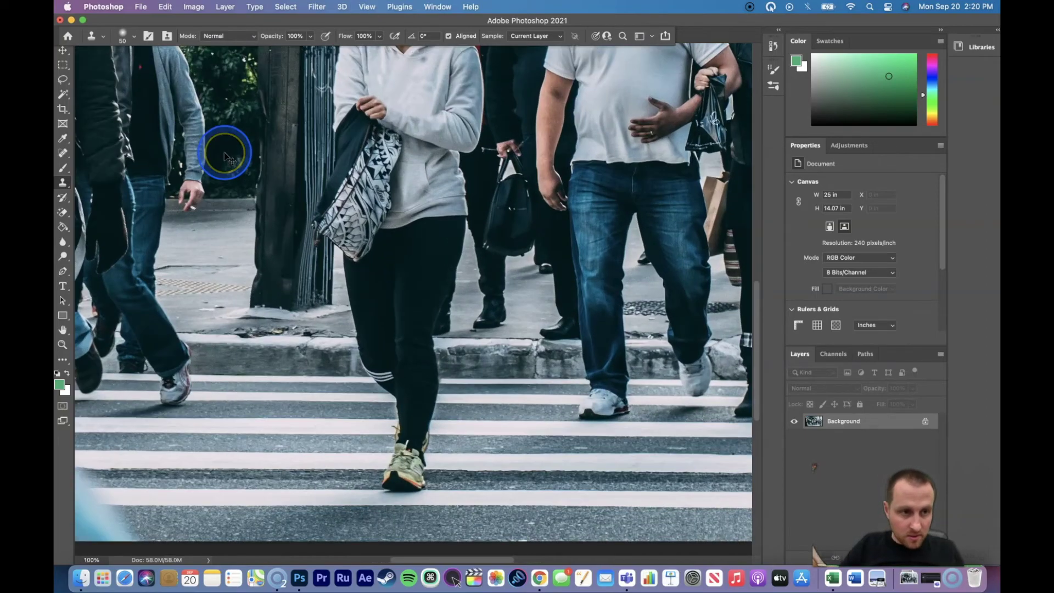
pyautogui.click(64, 331)
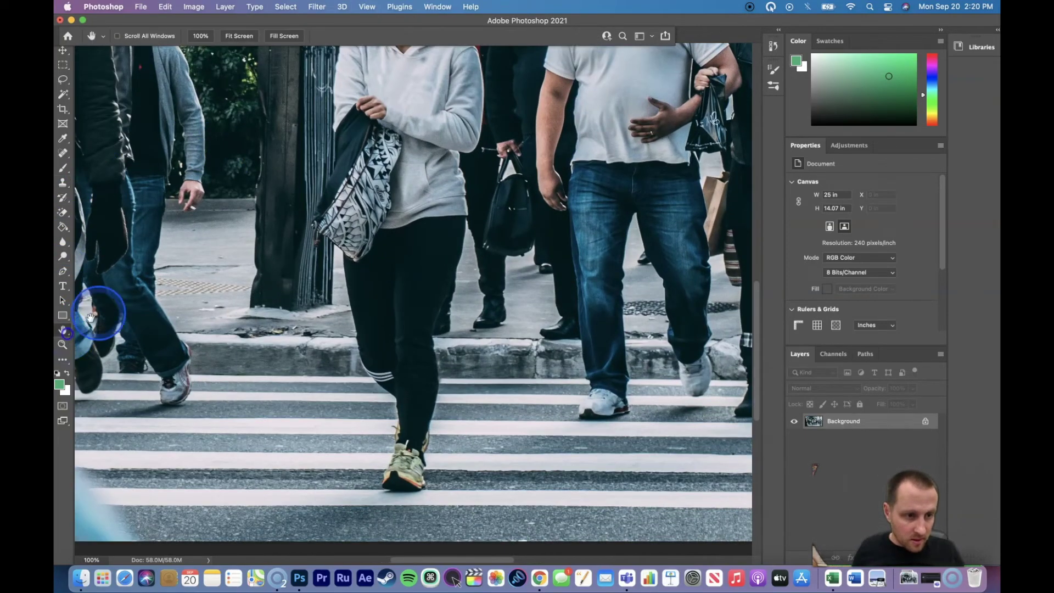
pyautogui.moveTo(153, 221); pyautogui.dragTo(351, 391)
pyautogui.moveTo(400, 360); pyautogui.dragTo(236, 234)
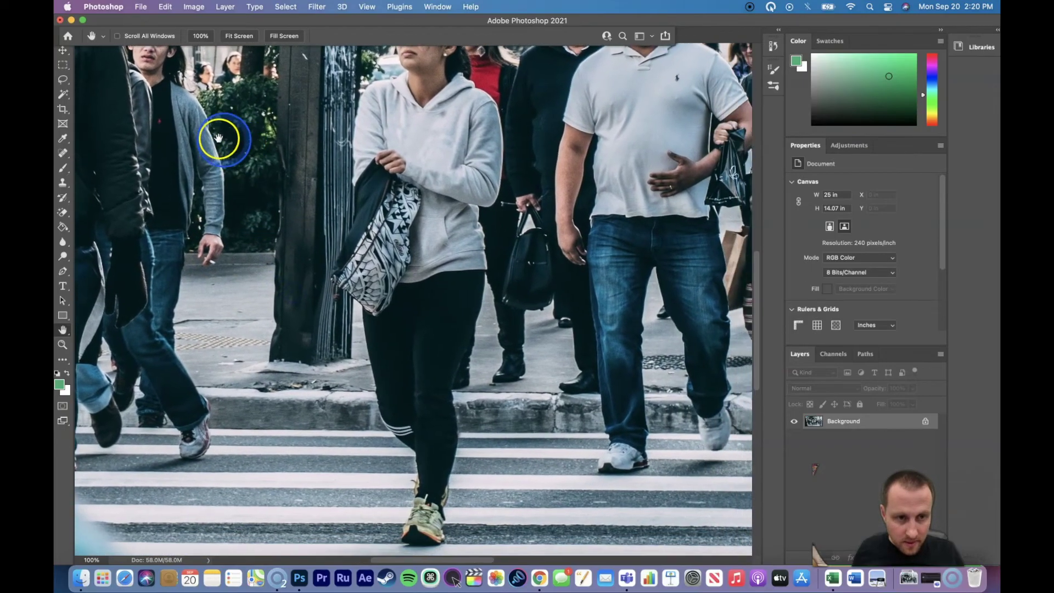
pyautogui.moveTo(351, 240); pyautogui.dragTo(303, 258)
pyautogui.moveTo(418, 139); pyautogui.dragTo(291, 171)
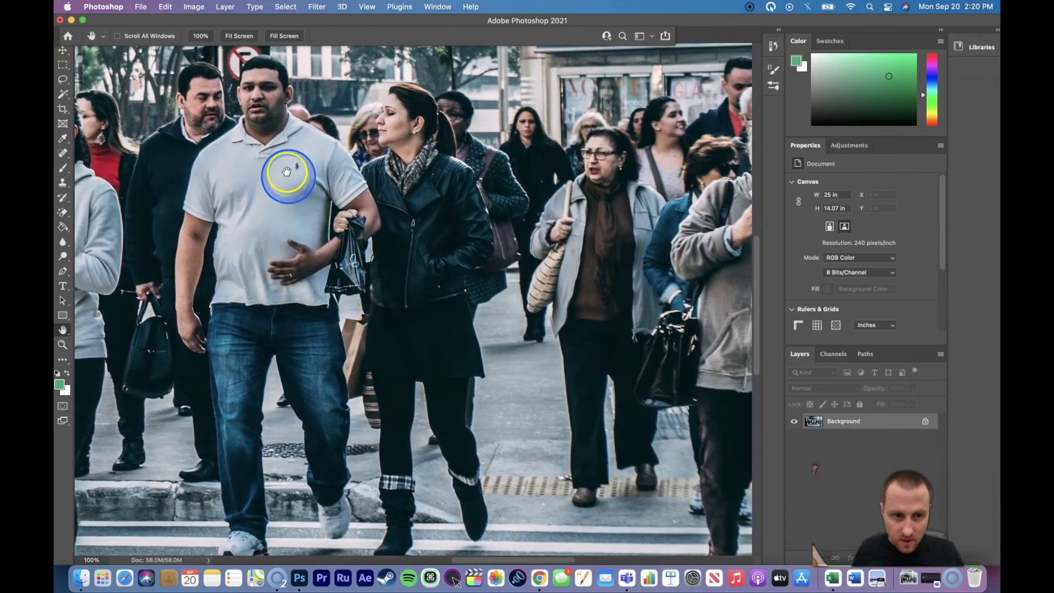
pyautogui.moveTo(400, 295); pyautogui.dragTo(312, 260)
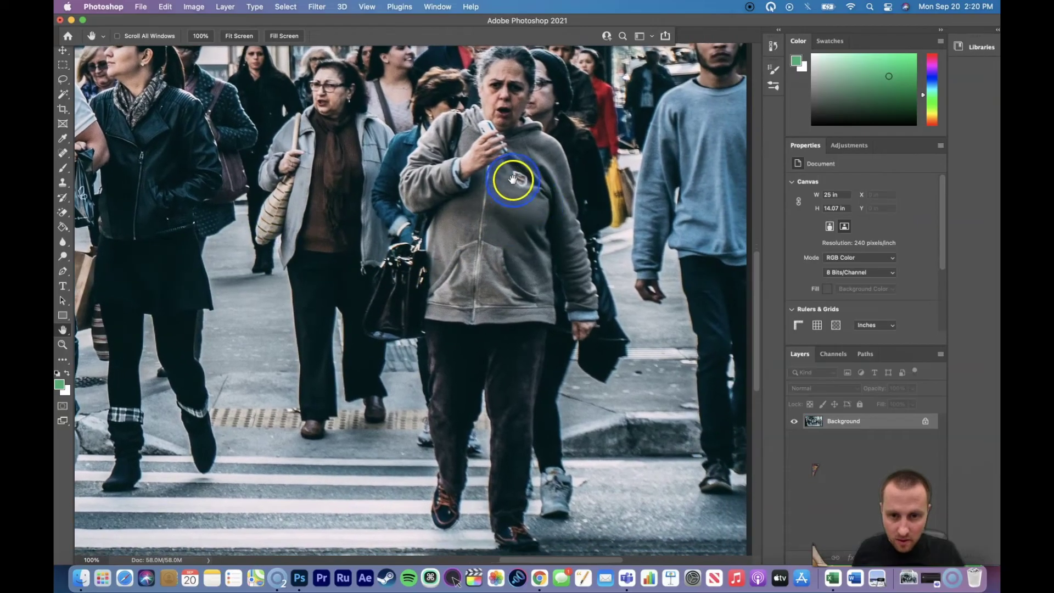
pyautogui.moveTo(512, 180); pyautogui.dragTo(504, 301)
pyautogui.moveTo(439, 266); pyautogui.dragTo(527, 258)
pyautogui.moveTo(364, 217); pyautogui.dragTo(371, 320)
pyautogui.moveTo(396, 127)
pyautogui.mouseDown()
pyautogui.moveTo(388, 114)
pyautogui.moveTo(395, 120)
pyautogui.mouseUp()
pyautogui.moveTo(370, 214); pyautogui.dragTo(429, 232)
pyautogui.moveTo(380, 303); pyautogui.dragTo(439, 99)
pyautogui.moveTo(499, 196); pyautogui.dragTo(390, 207)
pyautogui.moveTo(489, 148); pyautogui.dragTo(422, 233)
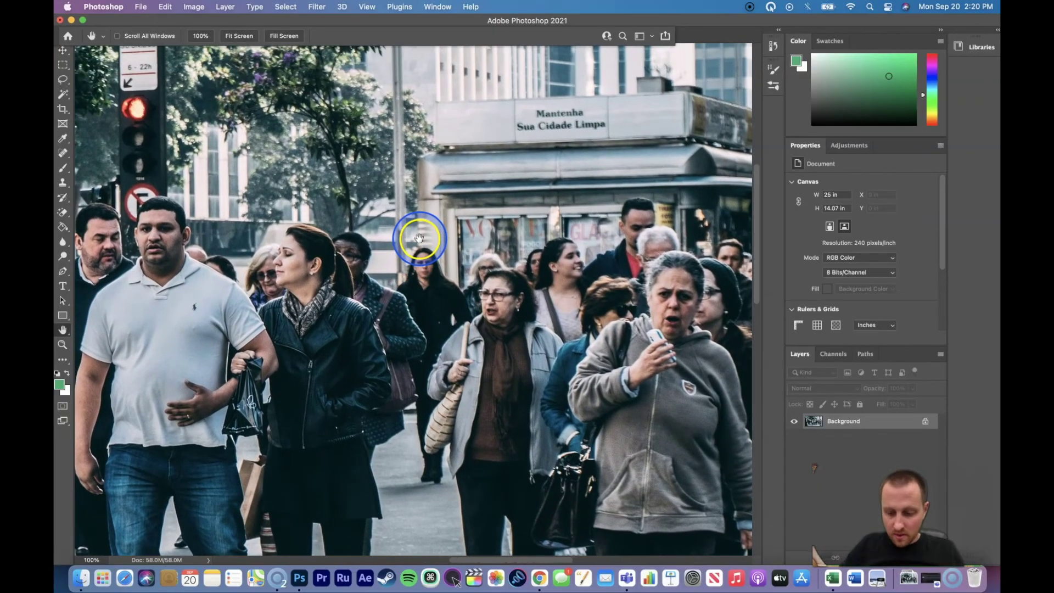
# Draw a paragraph text box over the buildings above the crowd with the Horizontal Type tool
pyautogui.press('super+minus')
pyautogui.press('super+minus')
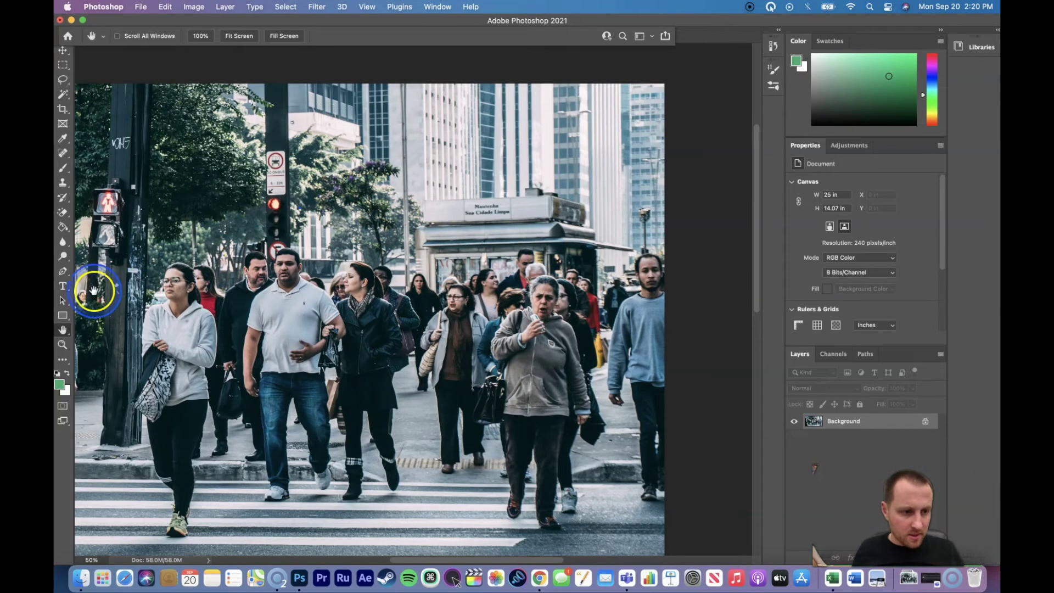
pyautogui.press('t')
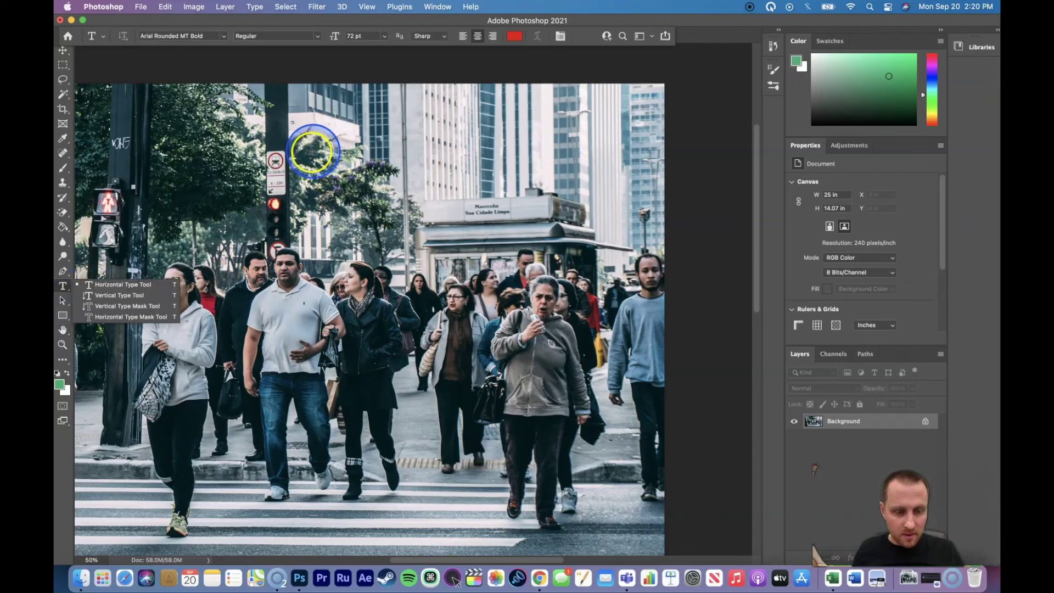
pyautogui.moveTo(323, 133); pyautogui.dragTo(590, 236)
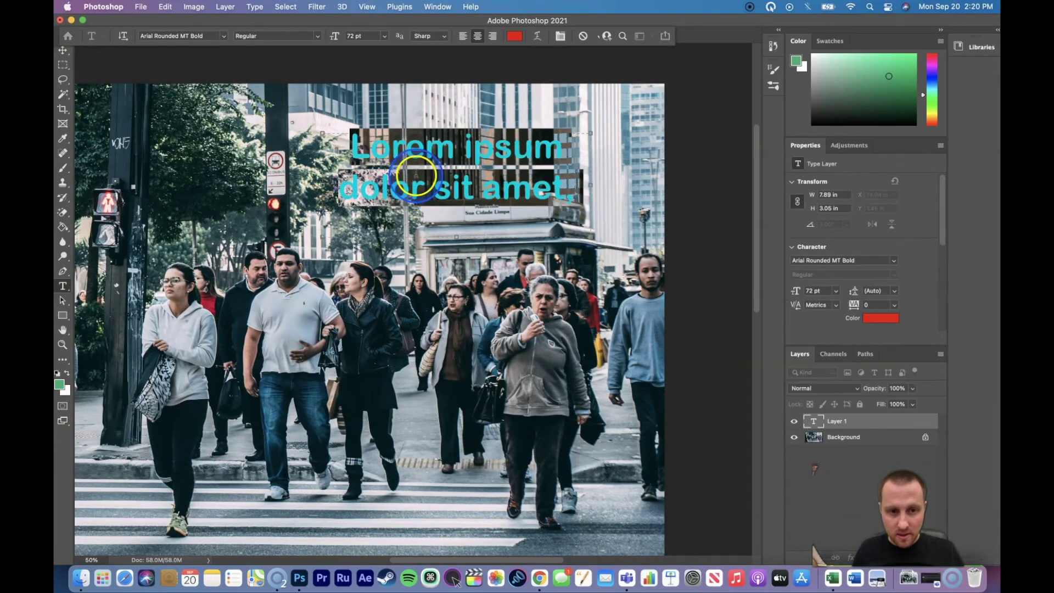
pyautogui.doubleClick(524, 193)
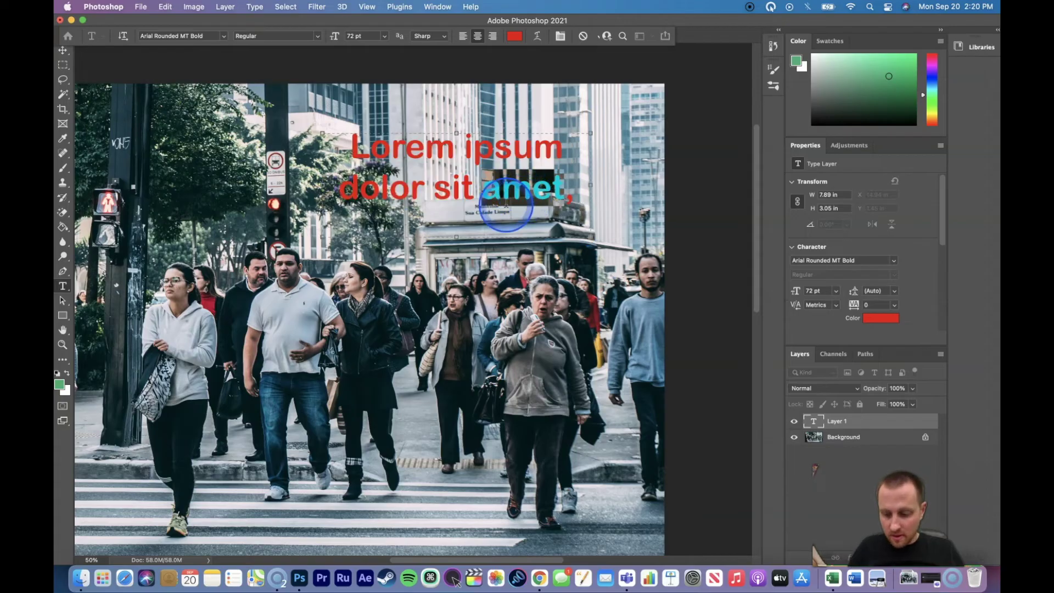
pyautogui.press('BackSpace')
pyautogui.press('BackSpace')
pyautogui.press('BackSpace')
pyautogui.press('BackSpace')
pyautogui.press('BackSpace')
pyautogui.press('BackSpace')
pyautogui.click(480, 189)
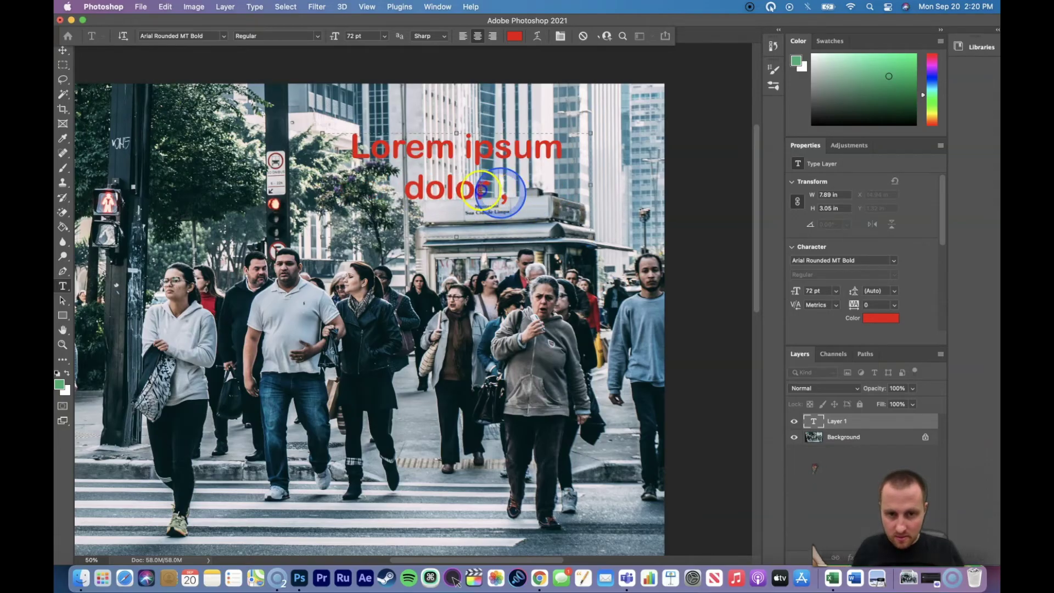
pyautogui.press('super+a')
pyautogui.write('Mr')
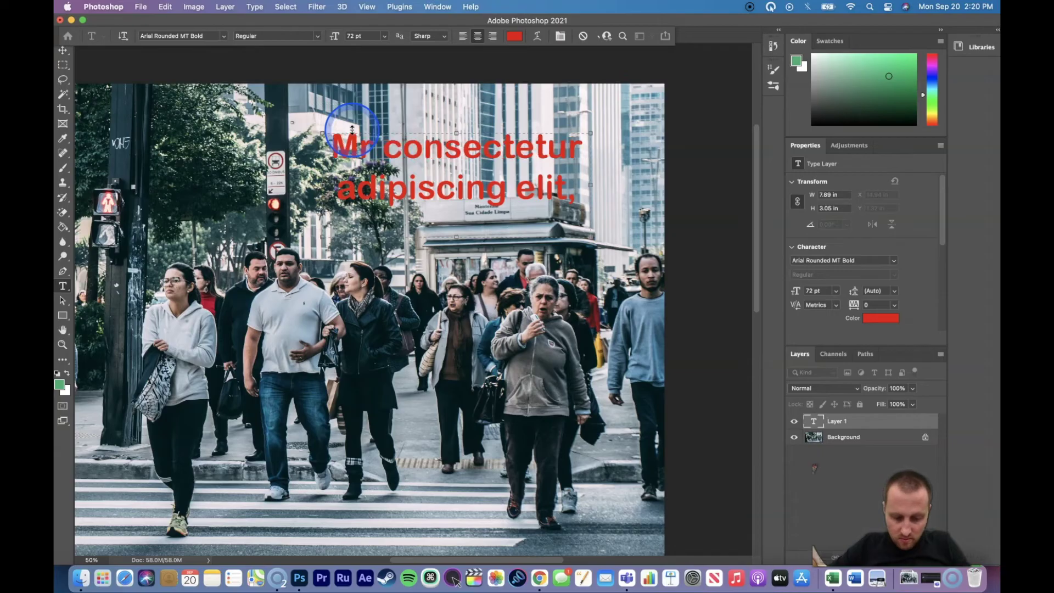
pyautogui.doubleClick(459, 185)
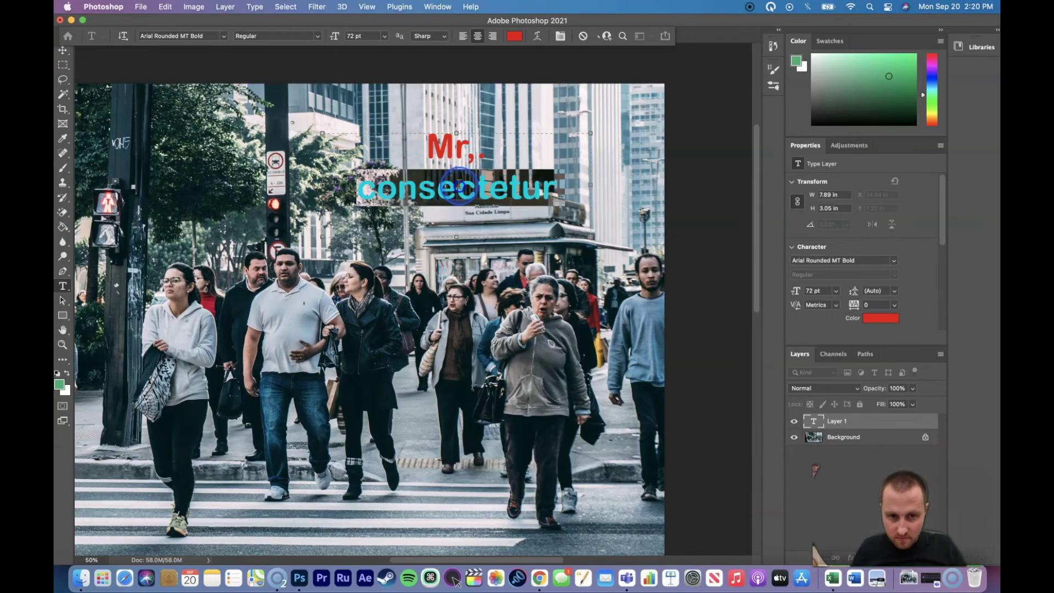
# Replace all the placeholder text in the text box with the author's title and last name
pyautogui.press('super+a')
pyautogui.press('BackSpace')
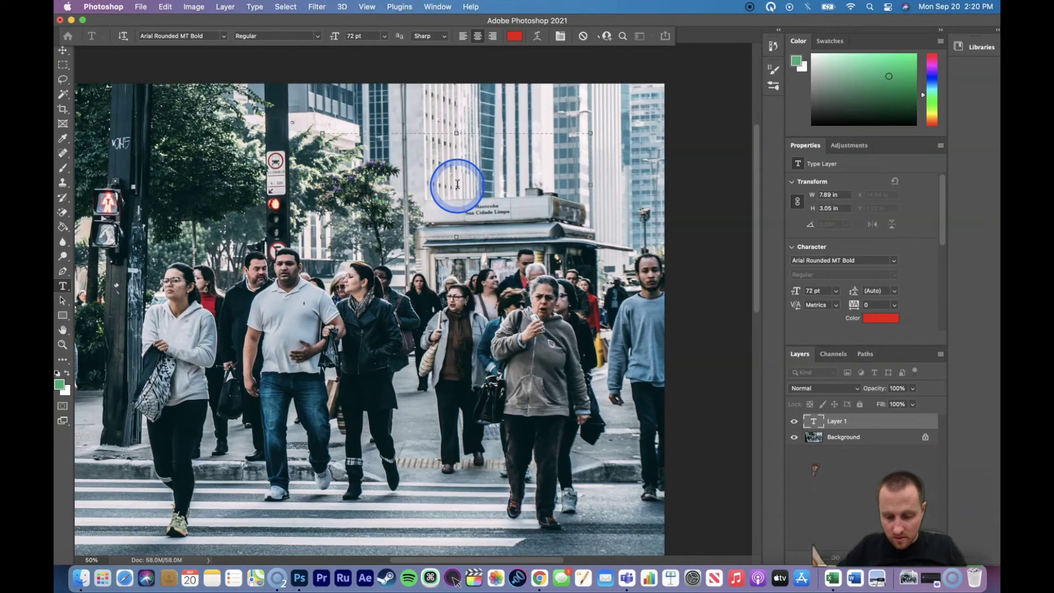
pyautogui.write('Mr. Ogden')
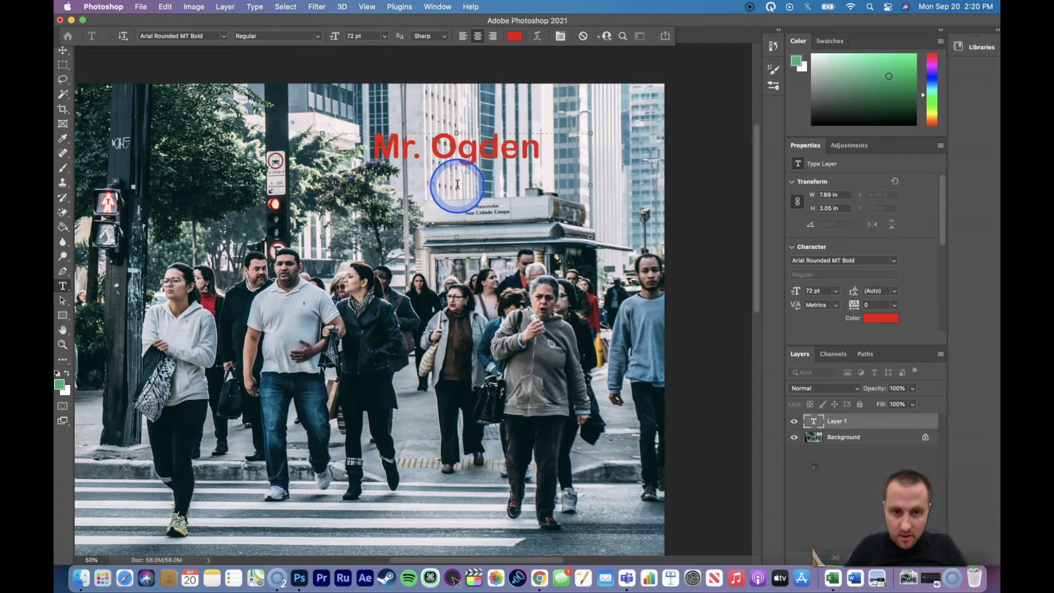
# Set the font size of the whole name text to 60 pt
pyautogui.doubleClick(533, 149)
pyautogui.moveTo(541, 149); pyautogui.dragTo(373, 145)
pyautogui.moveTo(386, 39); pyautogui.dragTo(367, 180)
pyautogui.moveTo(383, 37); pyautogui.dragTo(364, 204)
# Change the color of the name text to a saturated blue
pyautogui.click(512, 38)
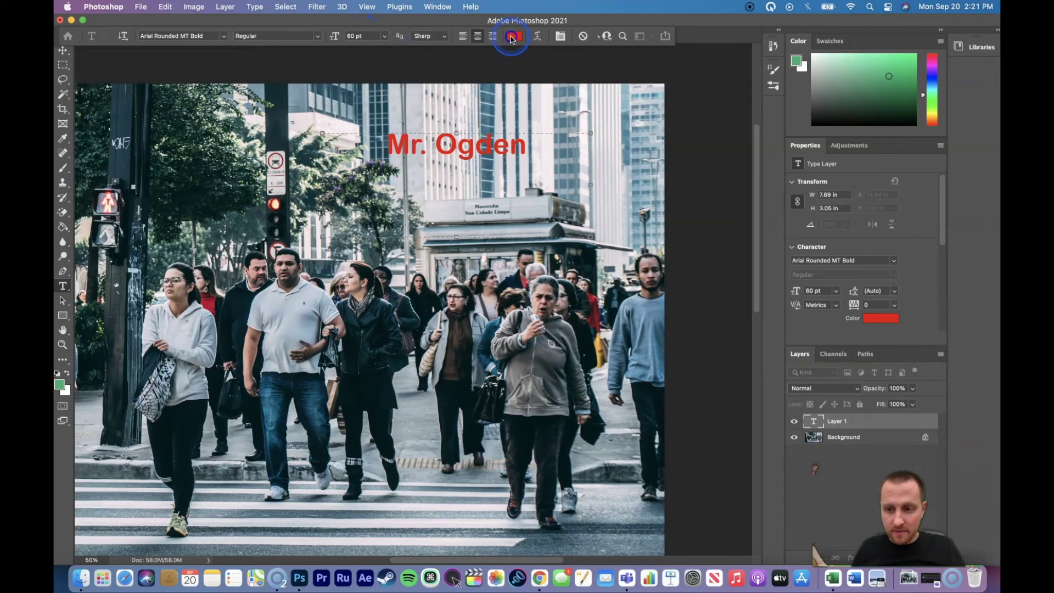
pyautogui.moveTo(546, 216); pyautogui.dragTo(541, 240)
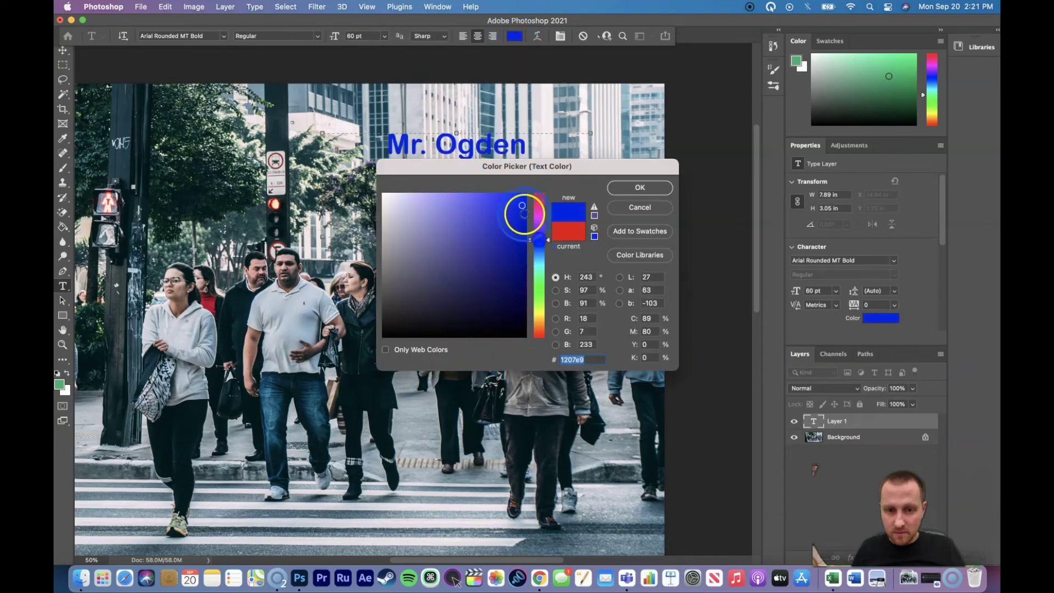
pyautogui.click(631, 192)
pyautogui.click(588, 169)
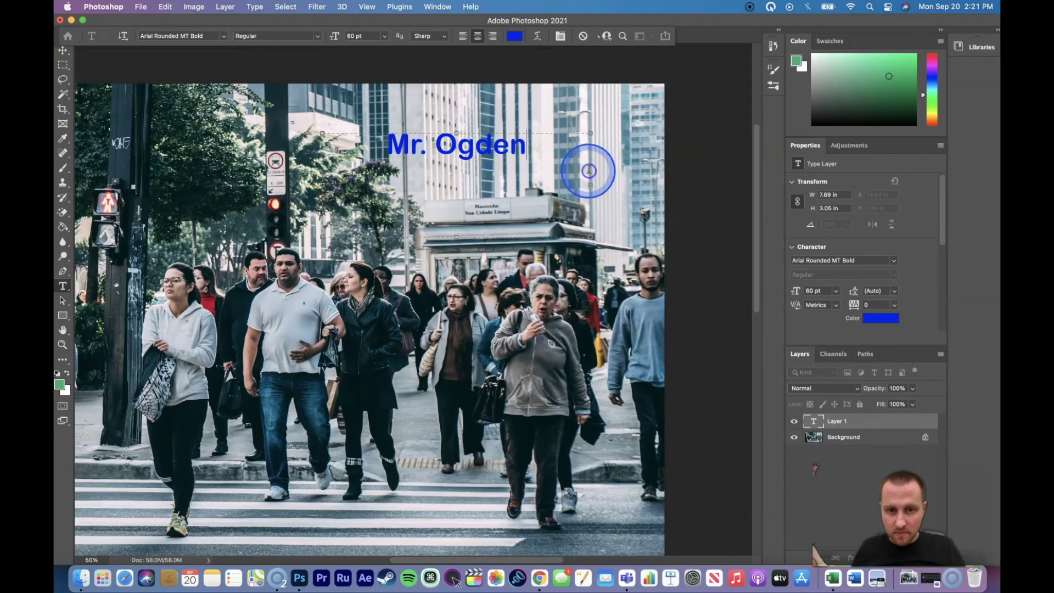
# Move the name text up and to the right, near the upper edge of the photo above the kiosk
pyautogui.click(597, 204)
pyautogui.click(65, 63)
pyautogui.click(63, 50)
pyautogui.moveTo(430, 165); pyautogui.dragTo(471, 122)
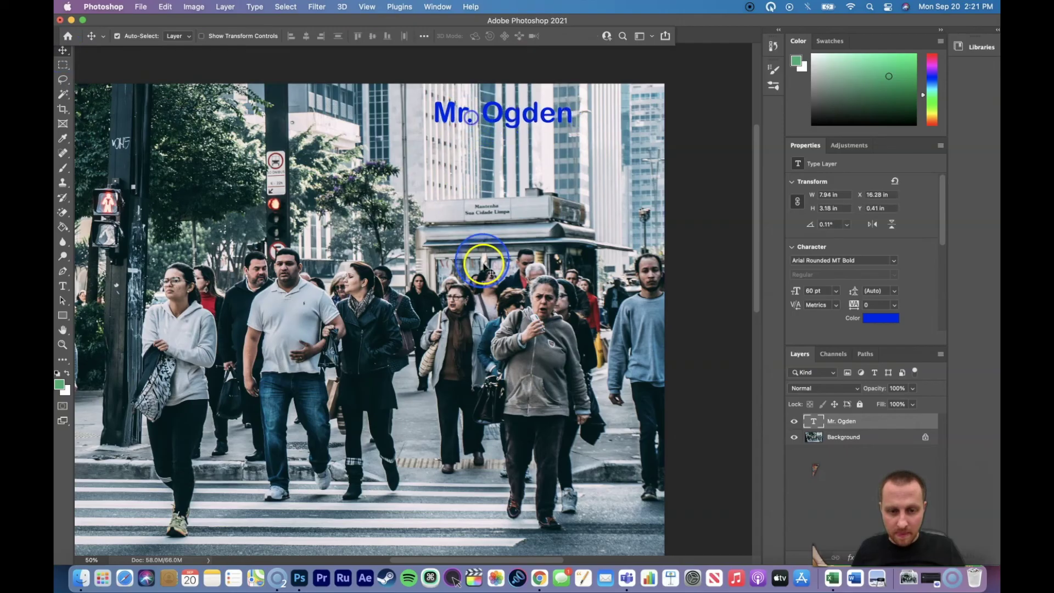
# Export the photo in JPG format to the Desktop, adding the author's title and last name before City in the file name
pyautogui.click(139, 8)
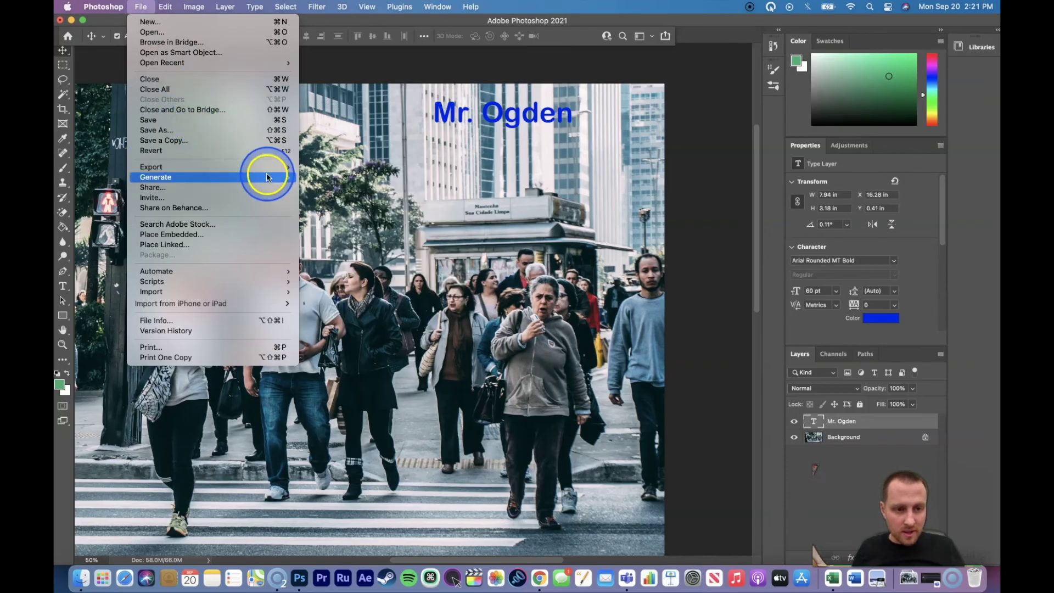
pyautogui.moveTo(265, 172)
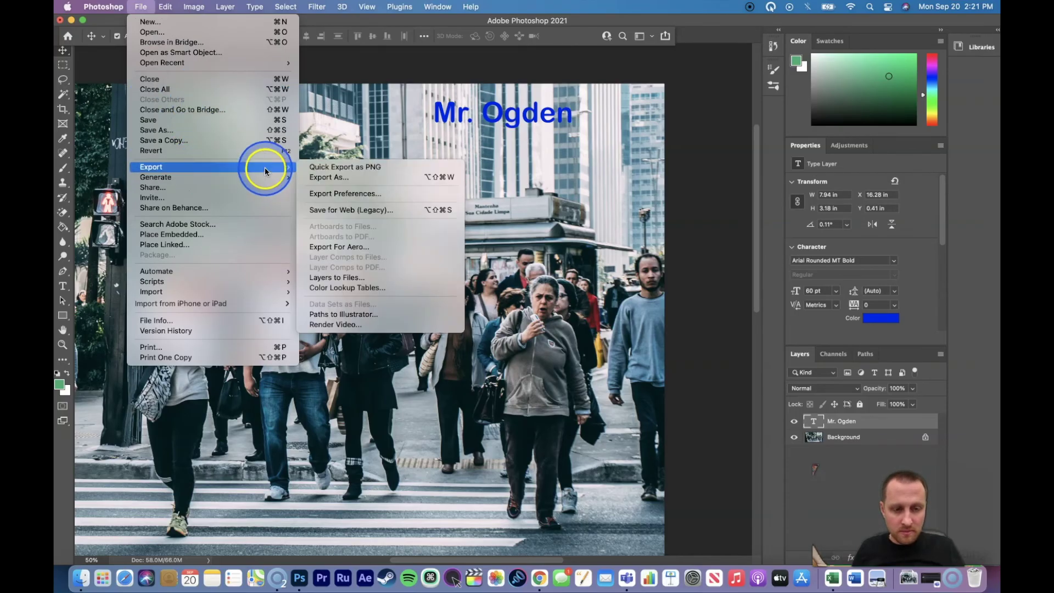
pyautogui.click(404, 176)
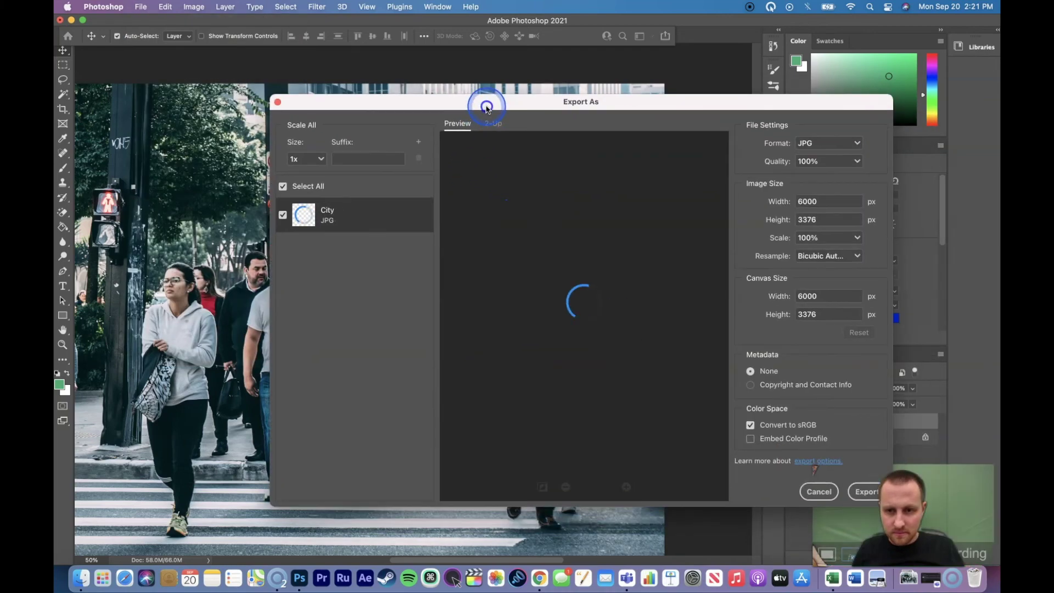
pyautogui.click(858, 145)
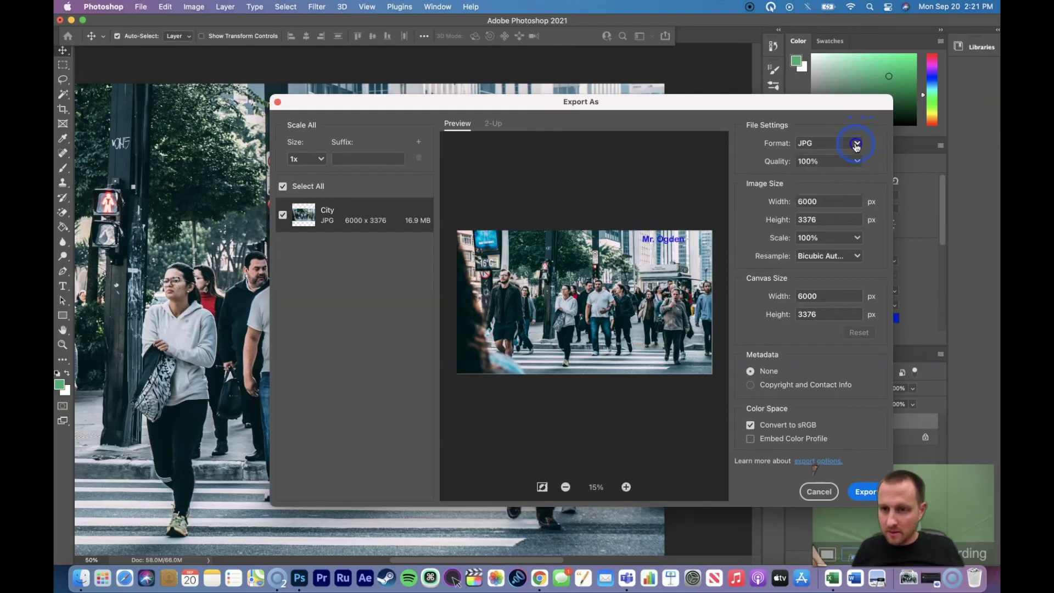
pyautogui.click(822, 319)
pyautogui.click(862, 491)
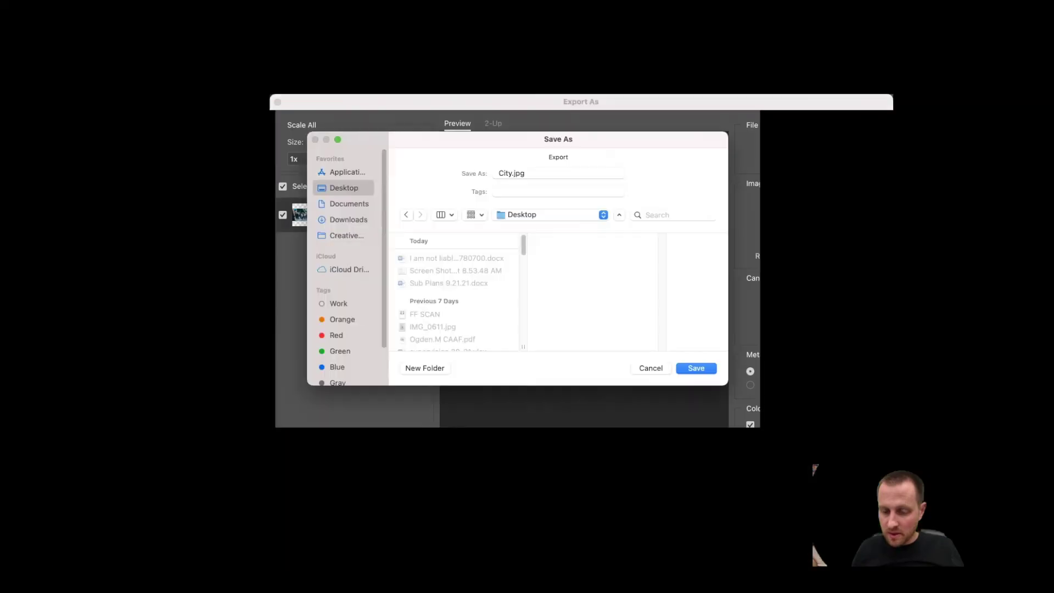
pyautogui.click(499, 173)
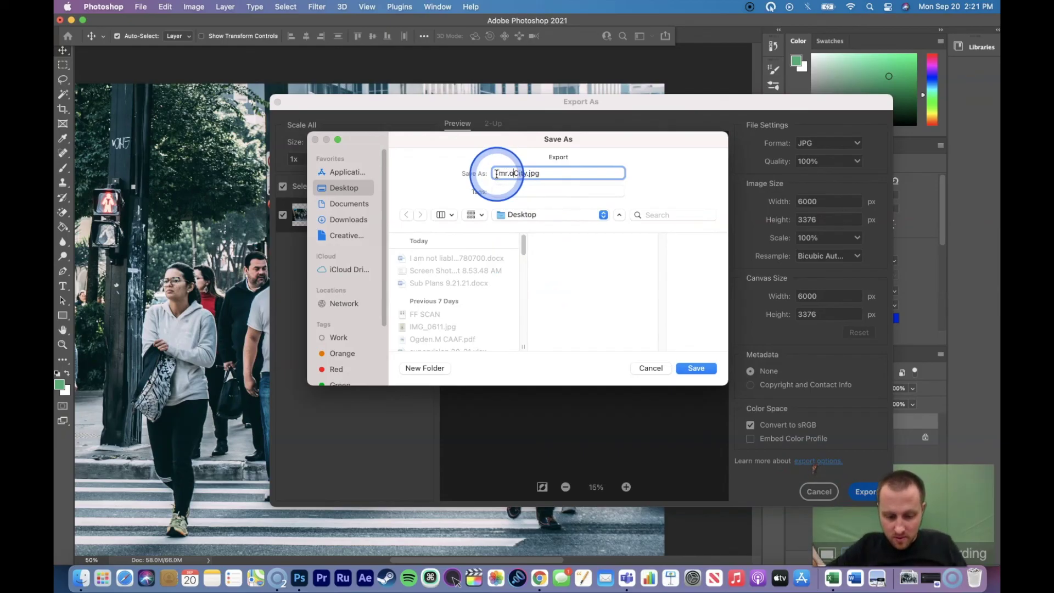
pyautogui.click(697, 368)
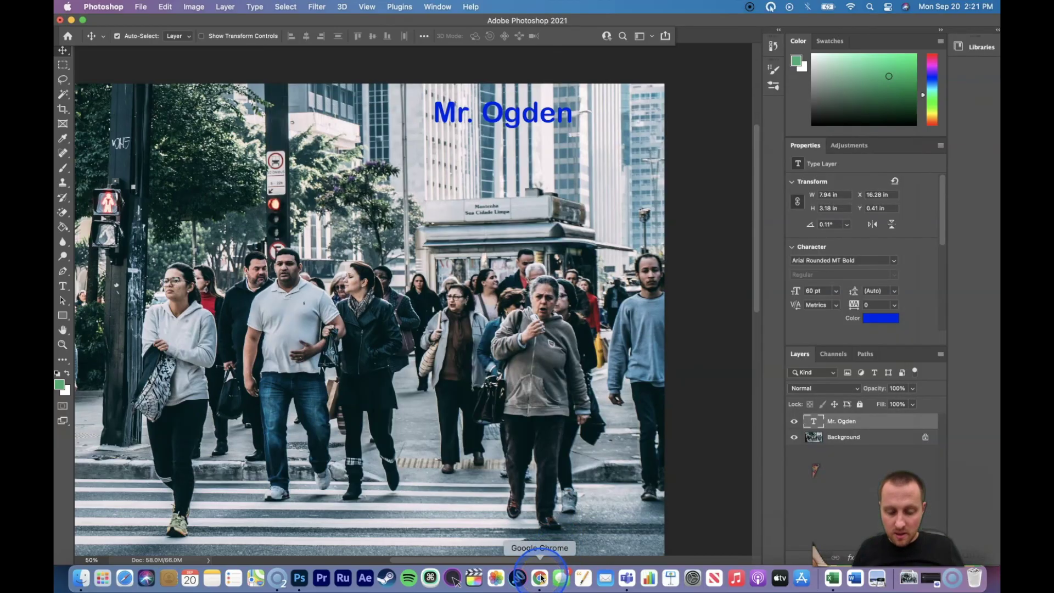
# Switch to Google Chrome and review the Google Classroom assignment's turn-in instructions, requirements and scoring at 125% page zoom
pyautogui.click(541, 577)
pyautogui.scroll(5, 529, 299)
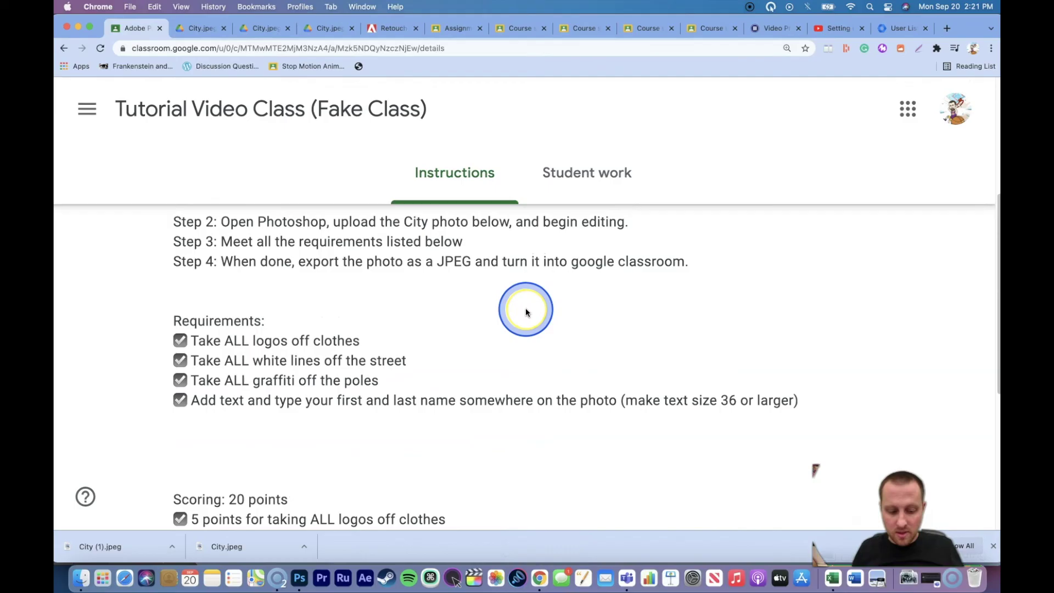
pyautogui.press('super+minus')
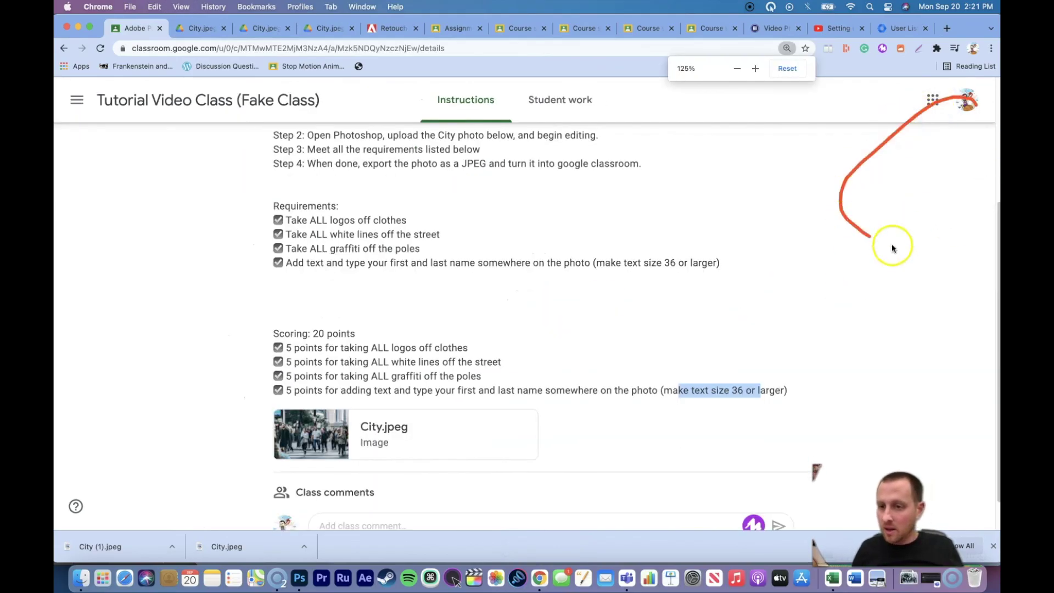